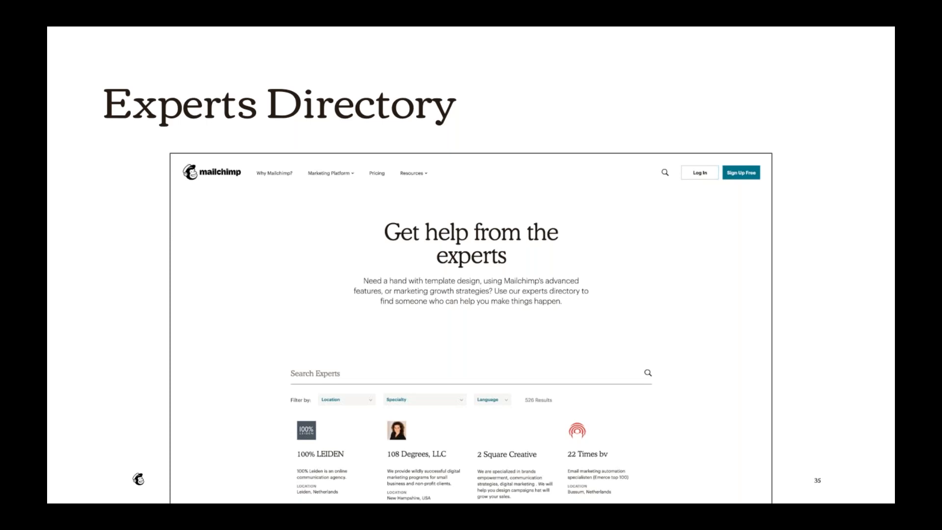
{"action": "key", "text": "Right"}
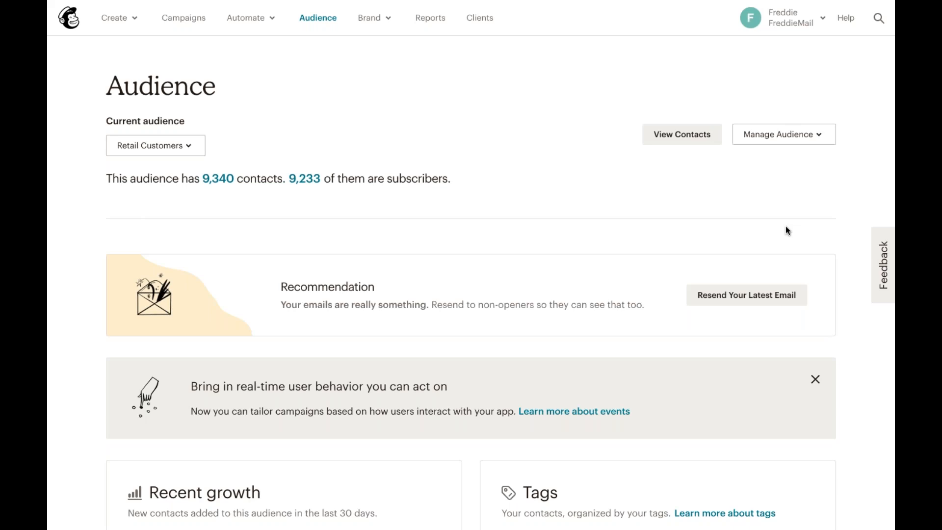
{"action": "left_click", "coordinate": [184, 146]}
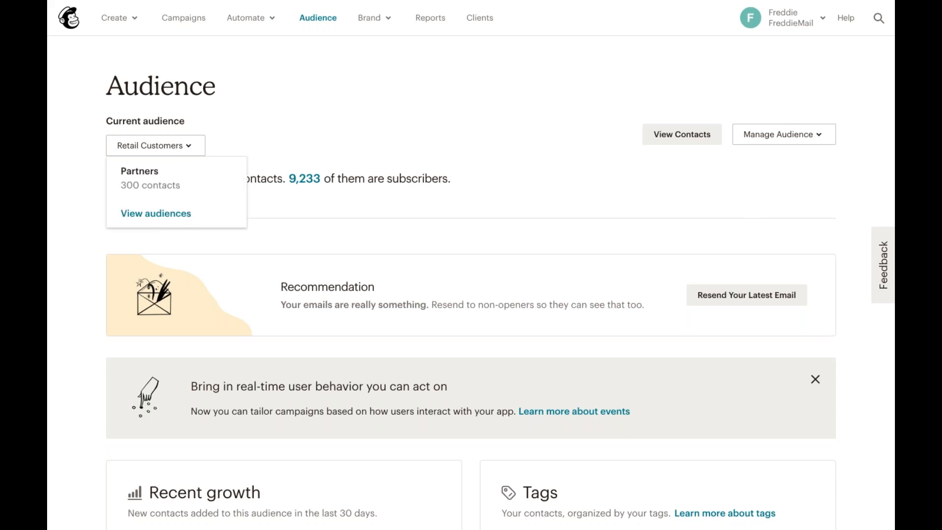
{"action": "left_click", "coordinate": [185, 211]}
{"action": "left_click", "coordinate": [265, 126]}
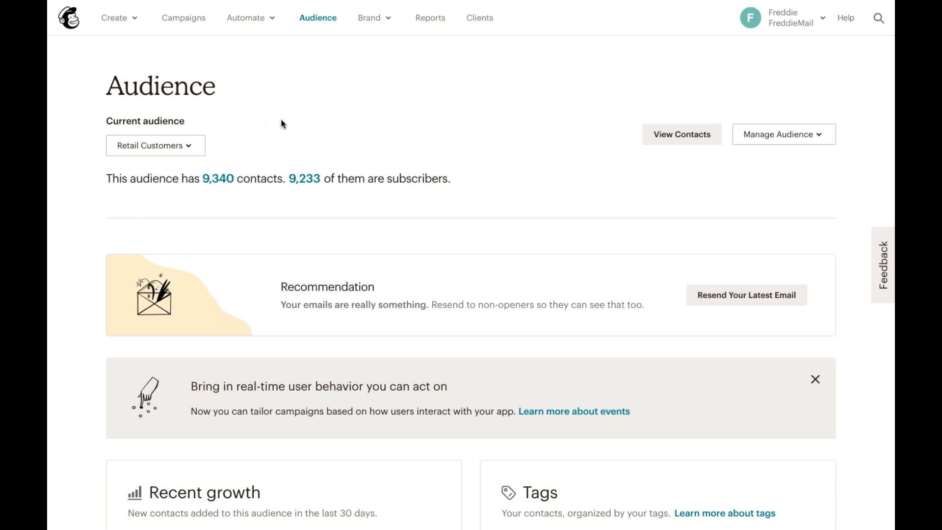
Open the Audience fields and *|MERGE|* tags settings of the Retail Customers audience
{"action": "left_click", "coordinate": [806, 143]}
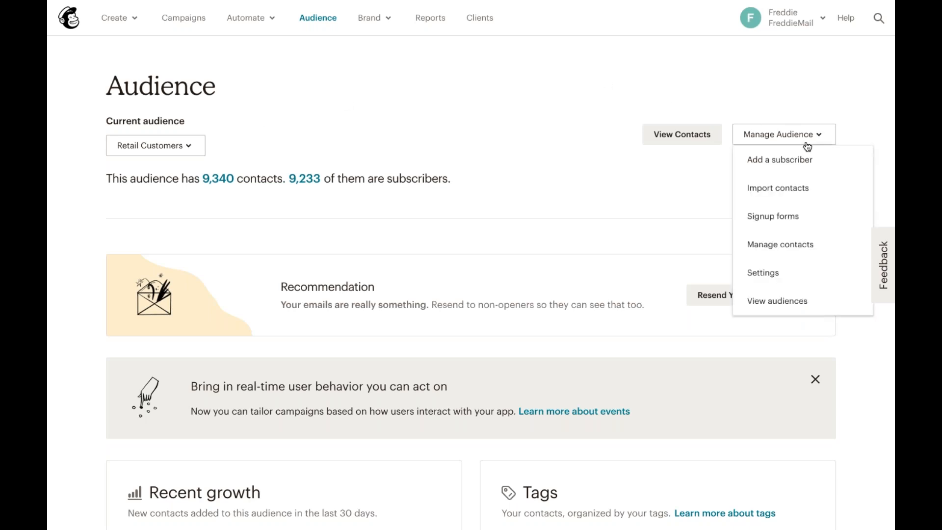
{"action": "left_click", "coordinate": [800, 274]}
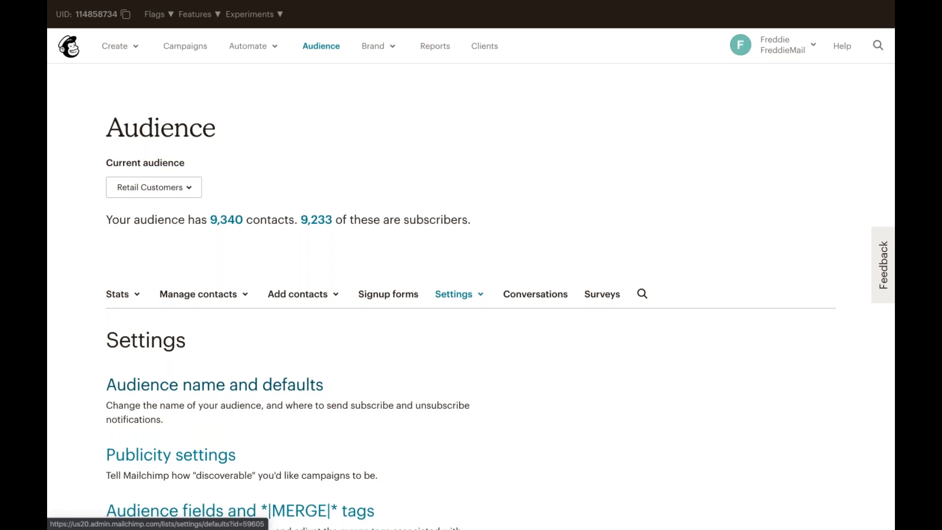
{"action": "scroll", "coordinate": [397, 387], "scroll_direction": "down", "scroll_amount": 3}
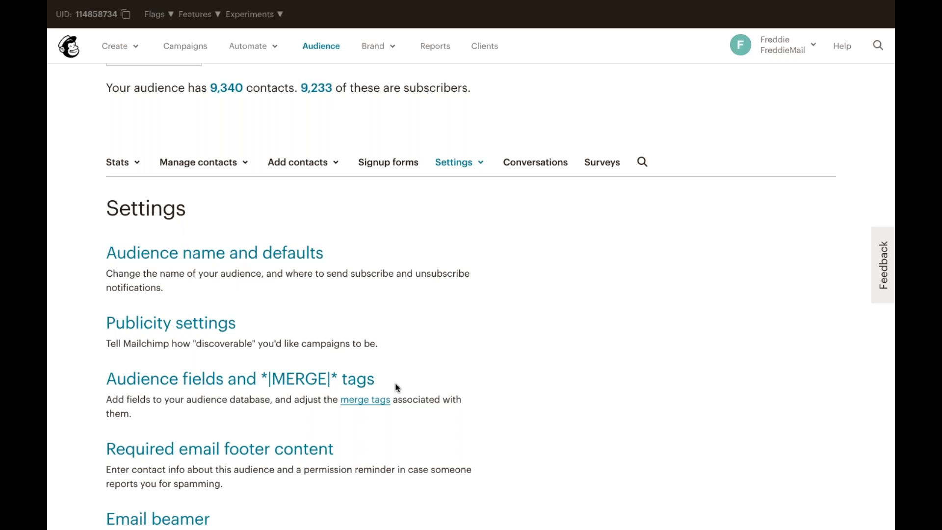
{"action": "scroll", "coordinate": [396, 387], "scroll_direction": "down", "scroll_amount": 1}
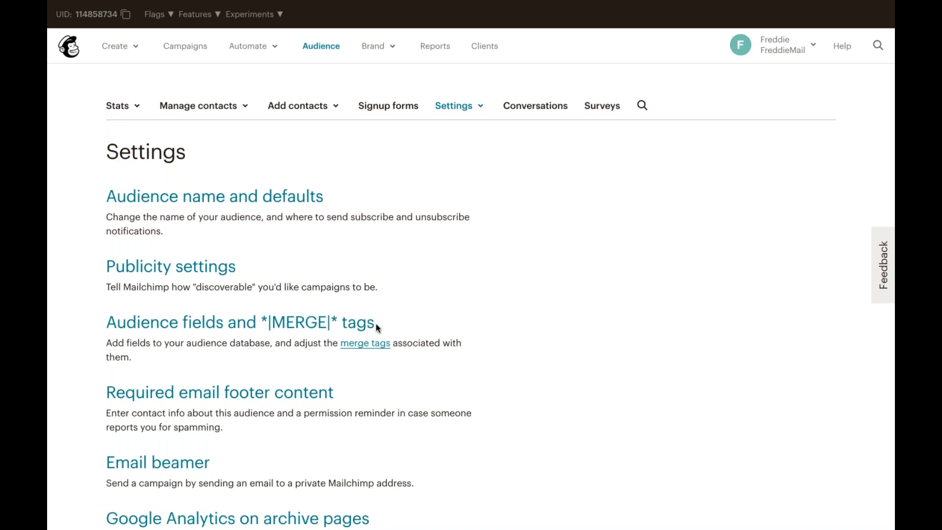
{"action": "left_click", "coordinate": [360, 328]}
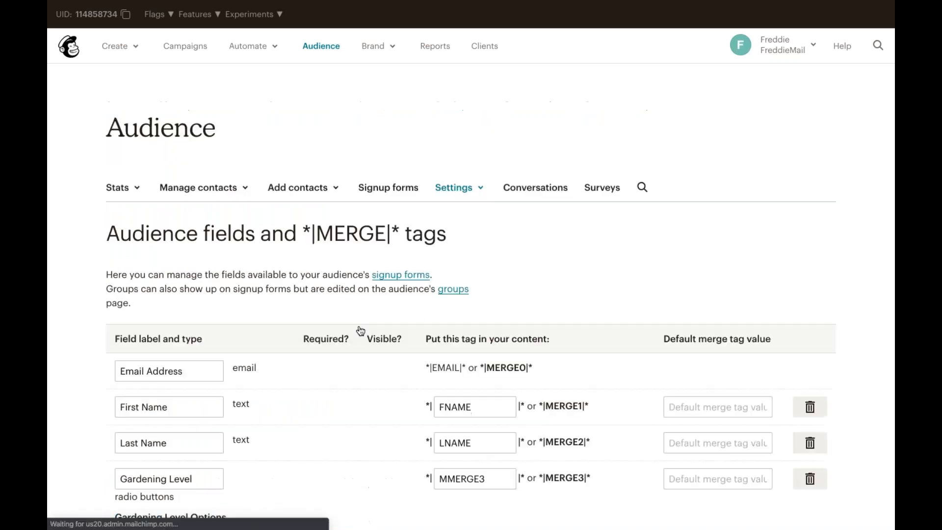
{"action": "scroll", "coordinate": [388, 375], "scroll_direction": "down", "scroll_amount": 3}
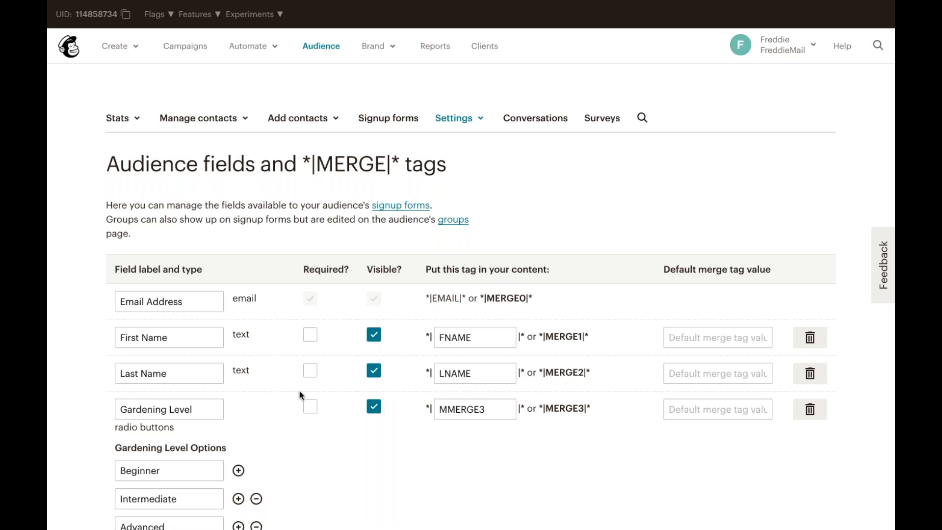
{"action": "scroll", "coordinate": [299, 391], "scroll_direction": "down", "scroll_amount": 3}
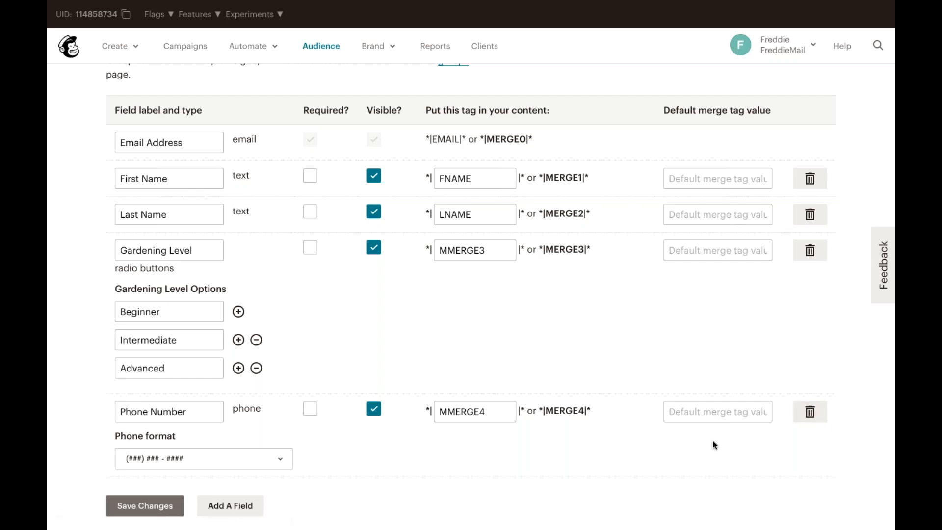
Add a new Birthday-type field to the audience's merge fields
{"action": "left_click", "coordinate": [308, 251]}
{"action": "left_click", "coordinate": [308, 251]}
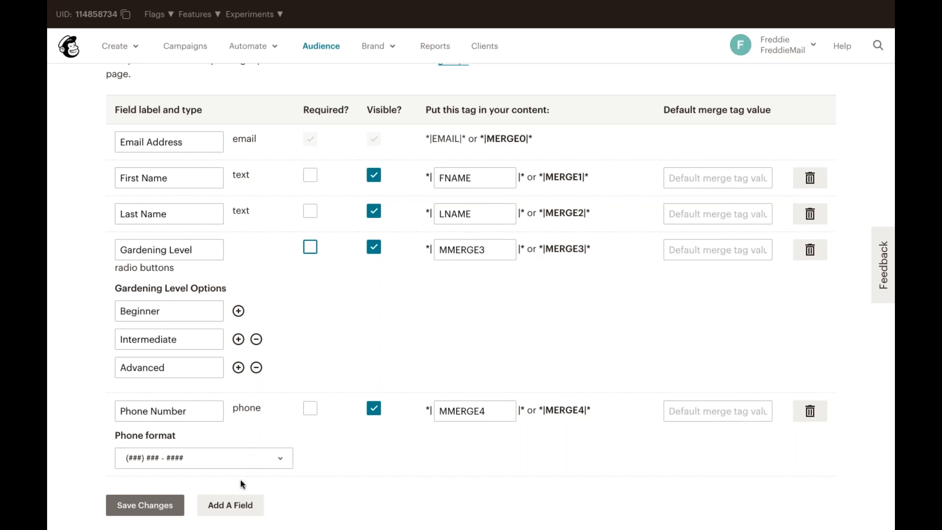
{"action": "left_click", "coordinate": [231, 506]}
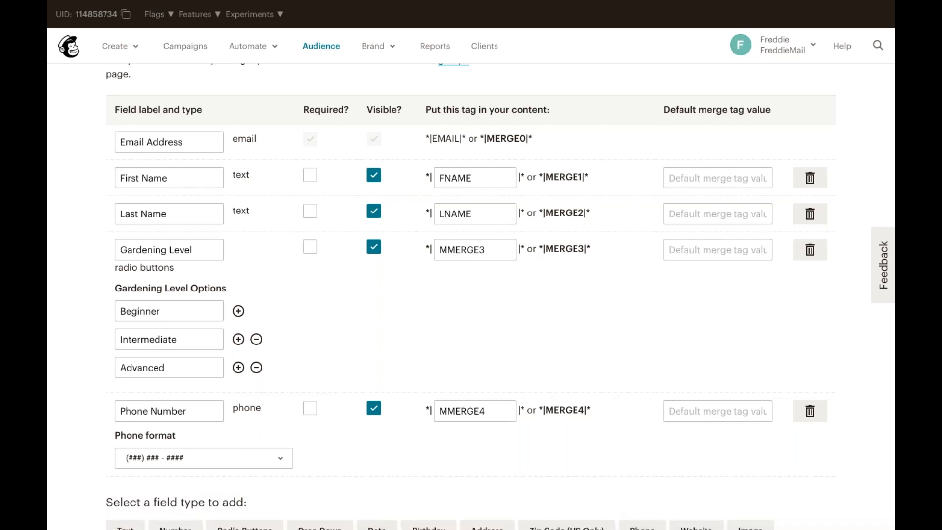
{"action": "scroll", "coordinate": [274, 501], "scroll_direction": "down", "scroll_amount": 3}
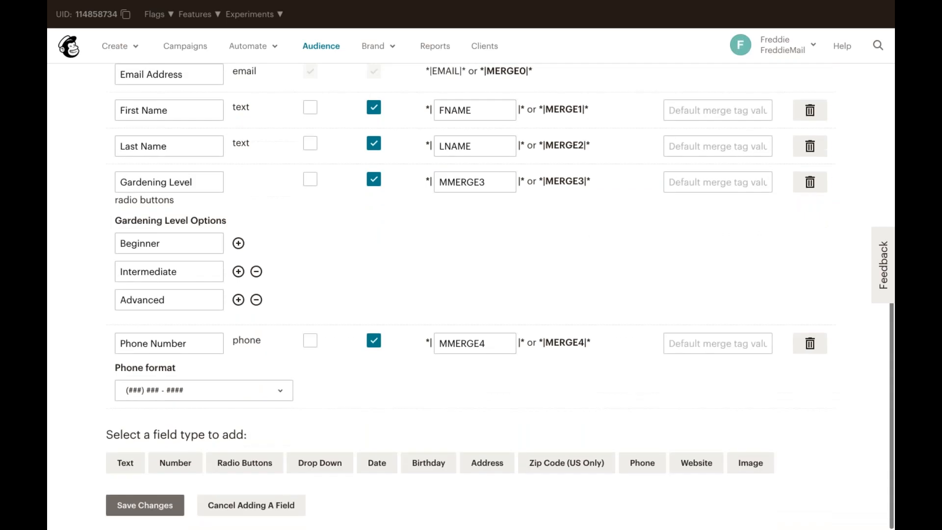
{"action": "left_click", "coordinate": [428, 464]}
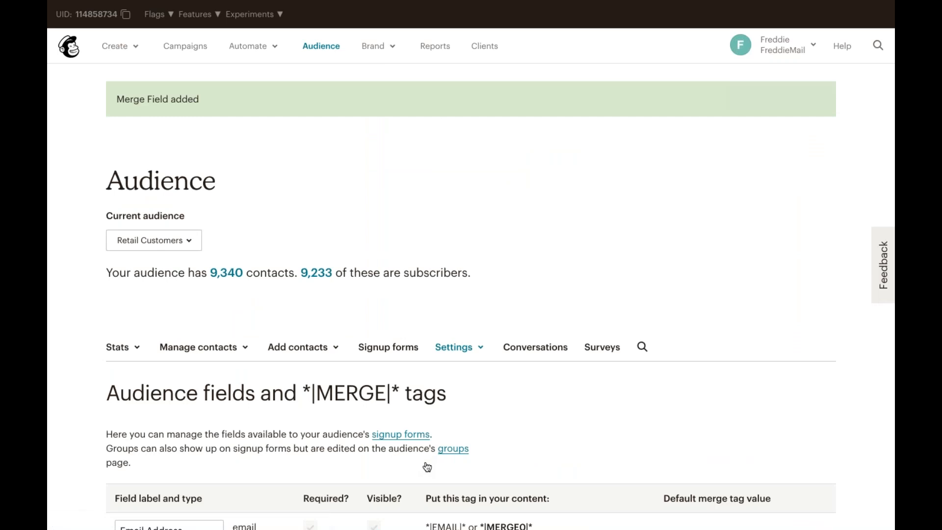
Name the new birthday field Birthday, keeping the MM / DD date format, and save the changes
{"action": "scroll", "coordinate": [428, 467], "scroll_direction": "down", "scroll_amount": 10}
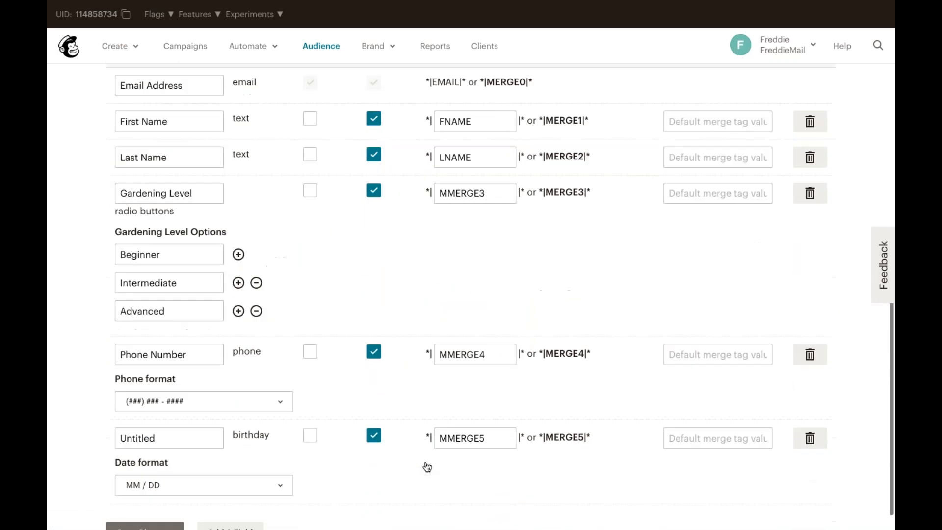
{"action": "left_click", "coordinate": [271, 459]}
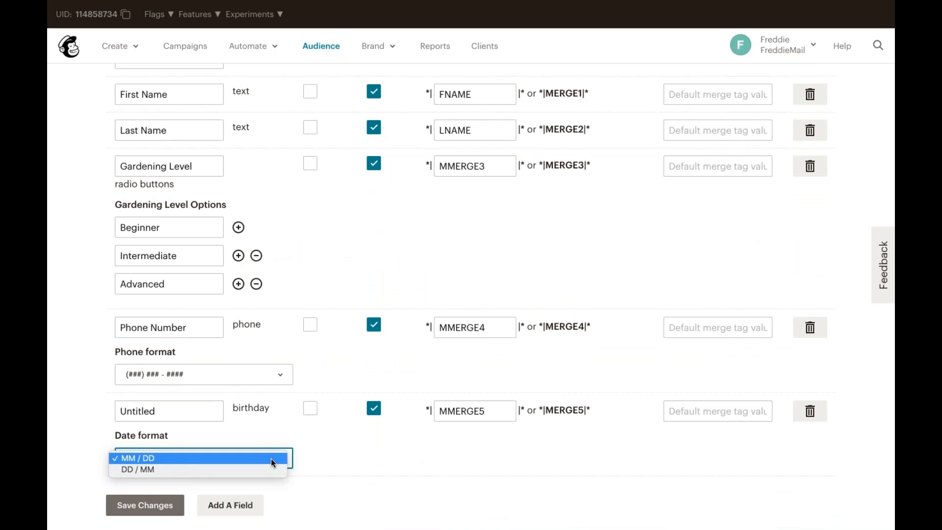
{"action": "left_click", "coordinate": [271, 459]}
{"action": "left_click", "coordinate": [205, 412]}
{"action": "key", "text": "ctrl+a"}
{"action": "type", "text": "Birthday"}
{"action": "left_click", "coordinate": [142, 507]}
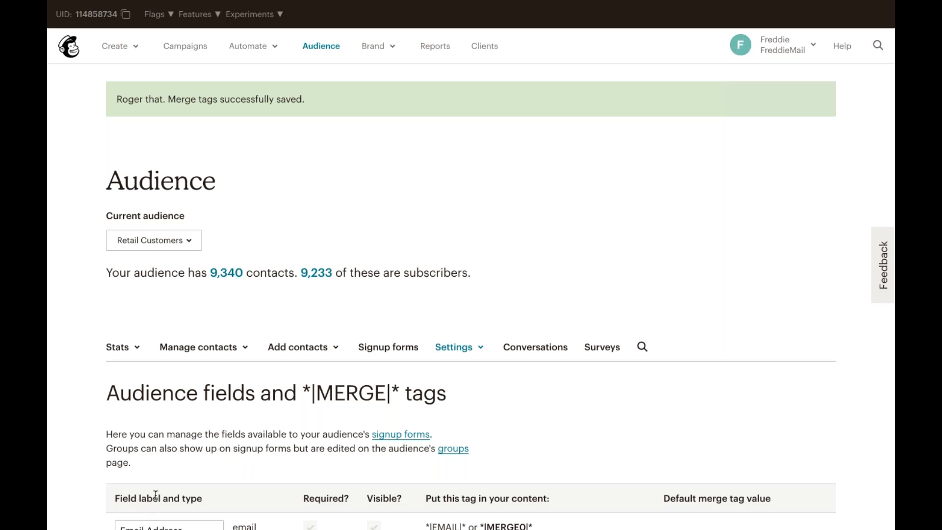
Review the audience's contacts table and its columns, including Birthday
{"action": "left_click", "coordinate": [222, 275]}
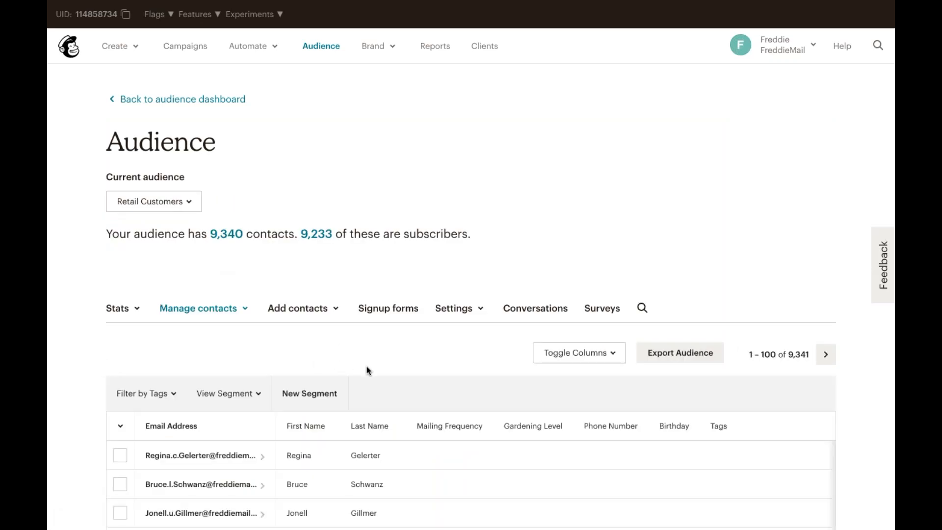
{"action": "scroll", "coordinate": [369, 371], "scroll_direction": "down", "scroll_amount": 1}
{"action": "scroll", "coordinate": [369, 370], "scroll_direction": "down", "scroll_amount": 2}
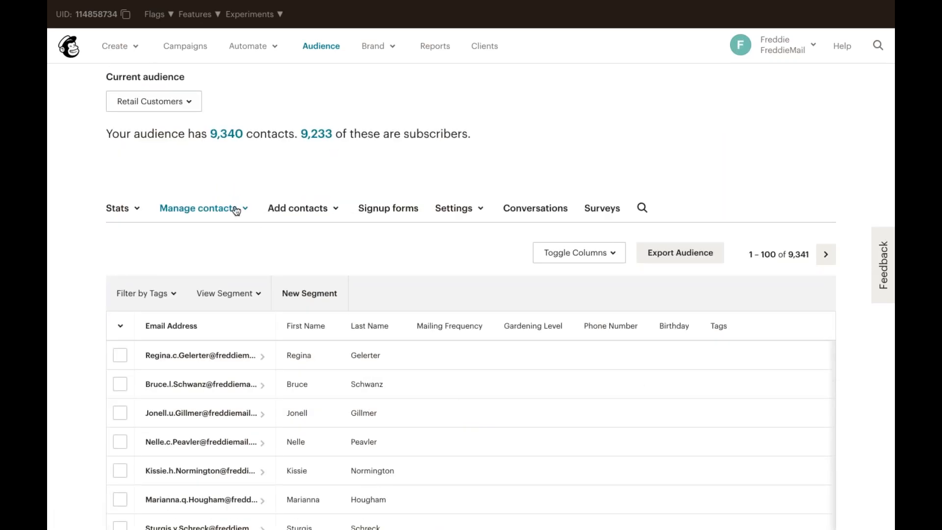
{"action": "left_click", "coordinate": [242, 208]}
{"action": "left_click", "coordinate": [248, 238]}
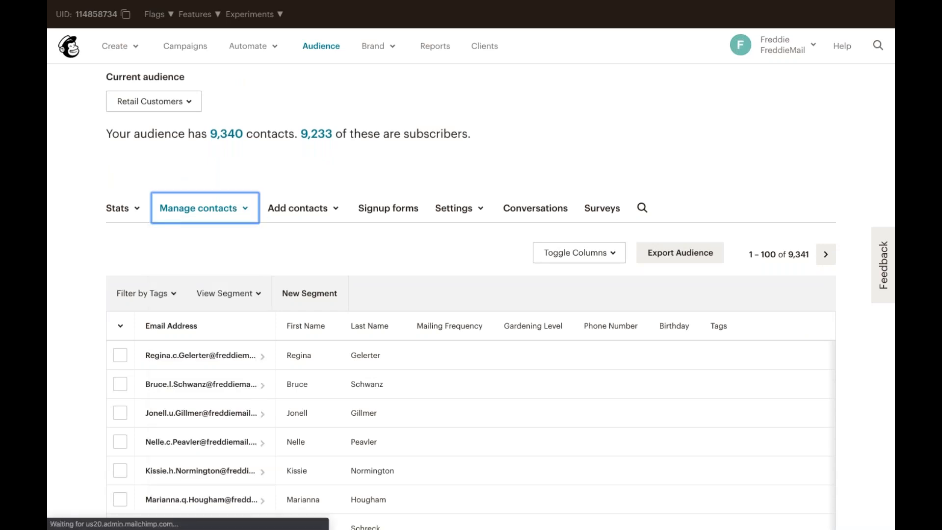
{"action": "scroll", "coordinate": [289, 343], "scroll_direction": "down", "scroll_amount": 2}
{"action": "scroll", "coordinate": [290, 349], "scroll_direction": "down", "scroll_amount": 3}
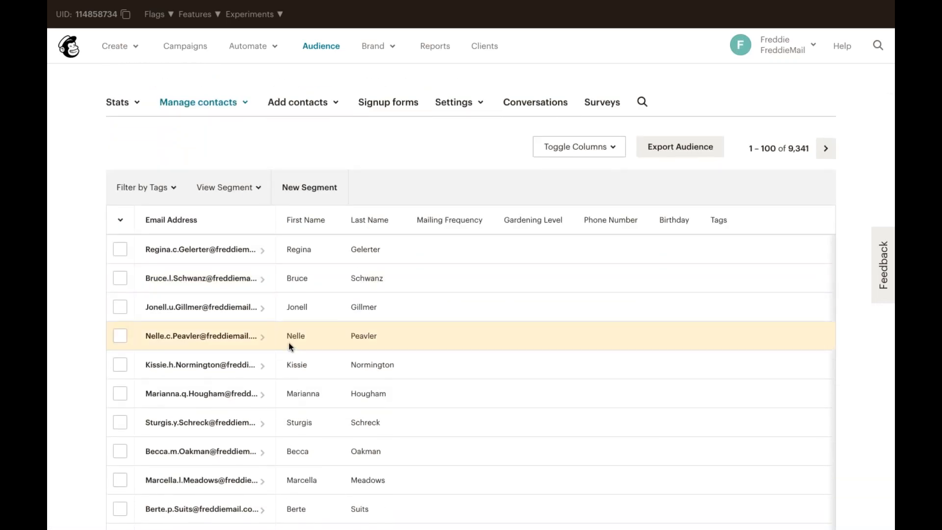
{"action": "scroll", "coordinate": [409, 355], "scroll_direction": "right", "scroll_amount": 10}
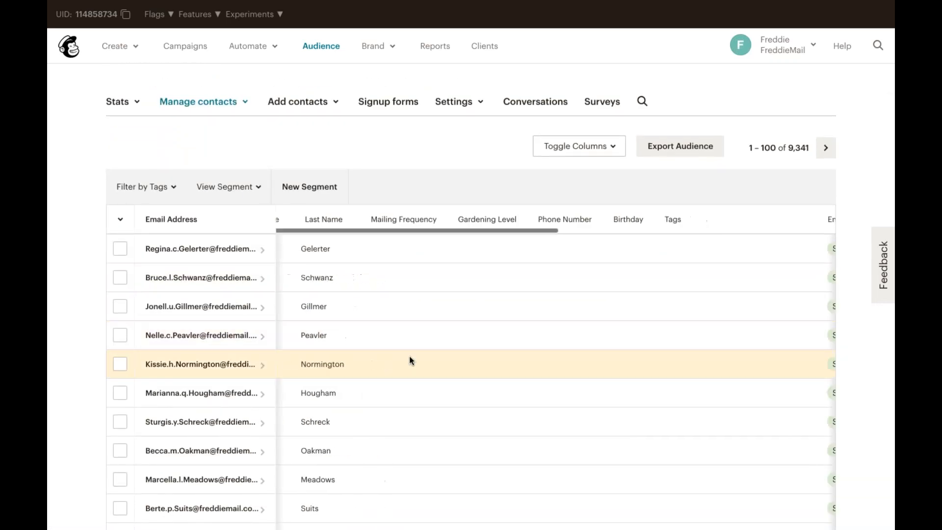
{"action": "scroll", "coordinate": [410, 355], "scroll_direction": "down", "scroll_amount": 15}
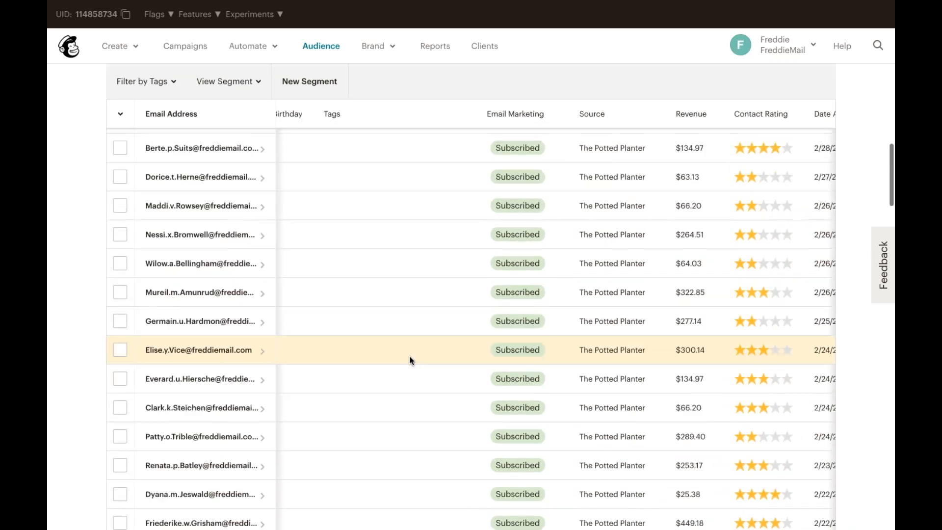
{"action": "scroll", "coordinate": [409, 355], "scroll_direction": "up", "scroll_amount": 3}
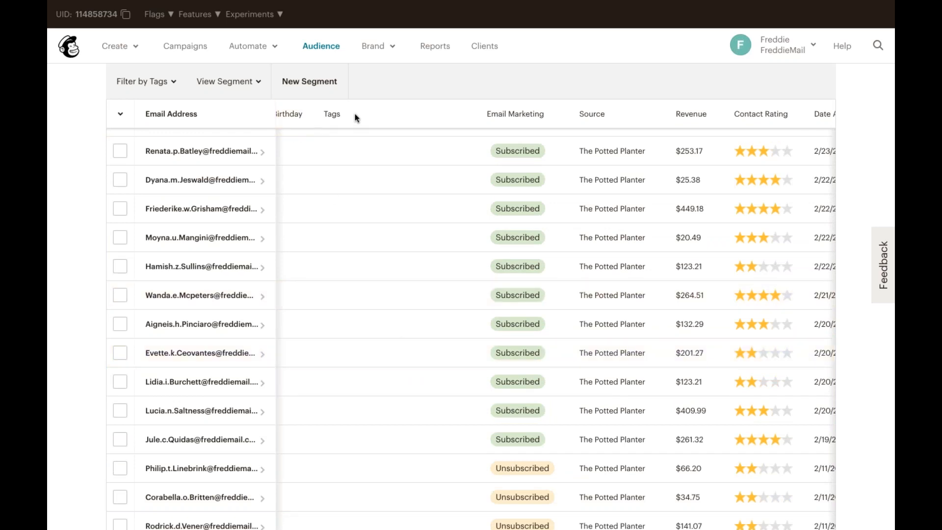
{"action": "scroll", "coordinate": [432, 189], "scroll_direction": "left", "scroll_amount": 2}
{"action": "scroll", "coordinate": [432, 191], "scroll_direction": "left", "scroll_amount": 5}
{"action": "scroll", "coordinate": [431, 190], "scroll_direction": "right", "scroll_amount": 5}
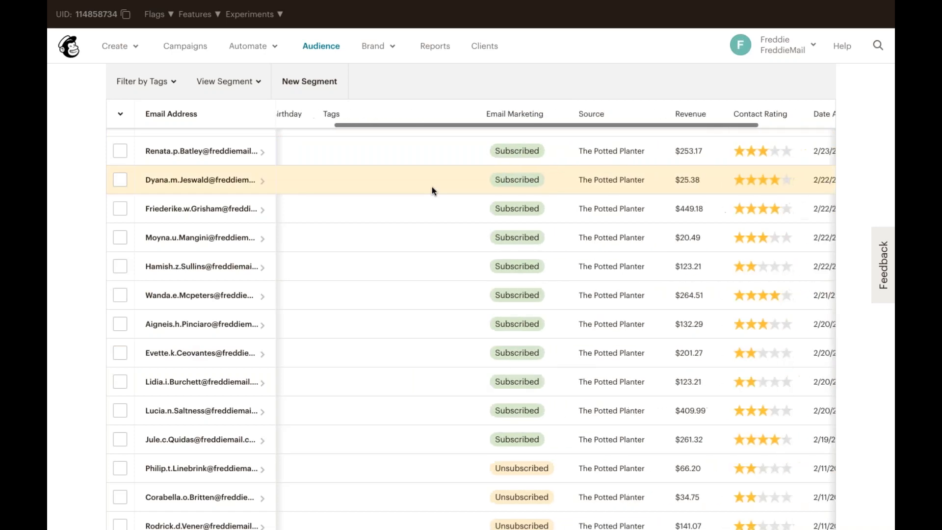
{"action": "scroll", "coordinate": [431, 190], "scroll_direction": "right", "scroll_amount": 1}
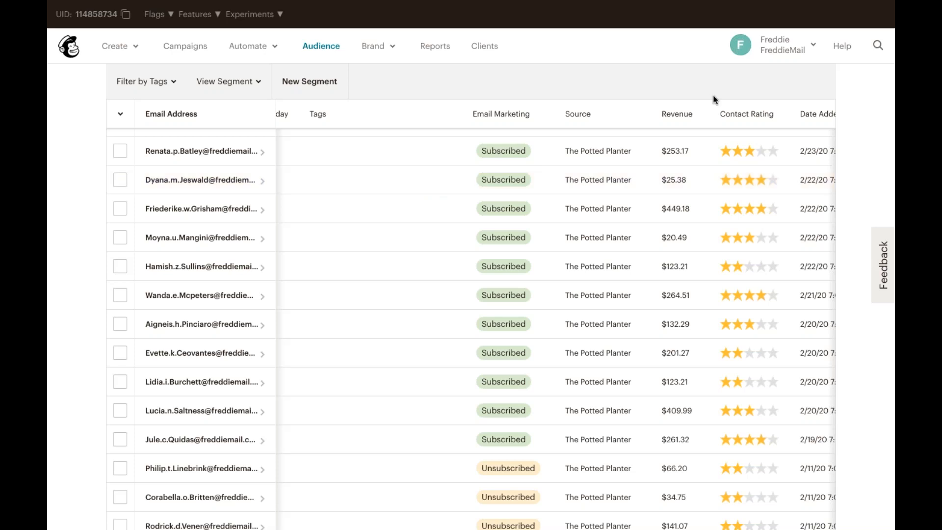
{"action": "scroll", "coordinate": [674, 235], "scroll_direction": "up", "scroll_amount": 15}
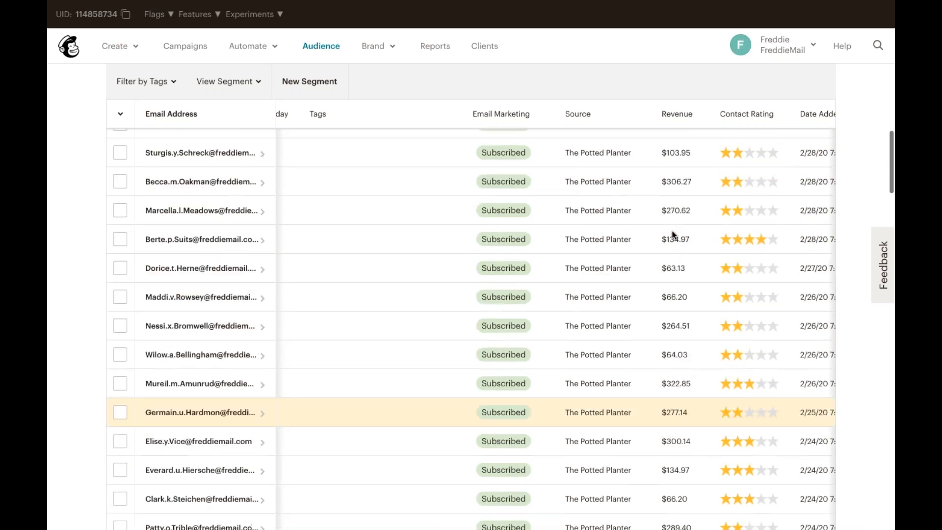
{"action": "scroll", "coordinate": [471, 304], "scroll_direction": "up", "scroll_amount": 1}
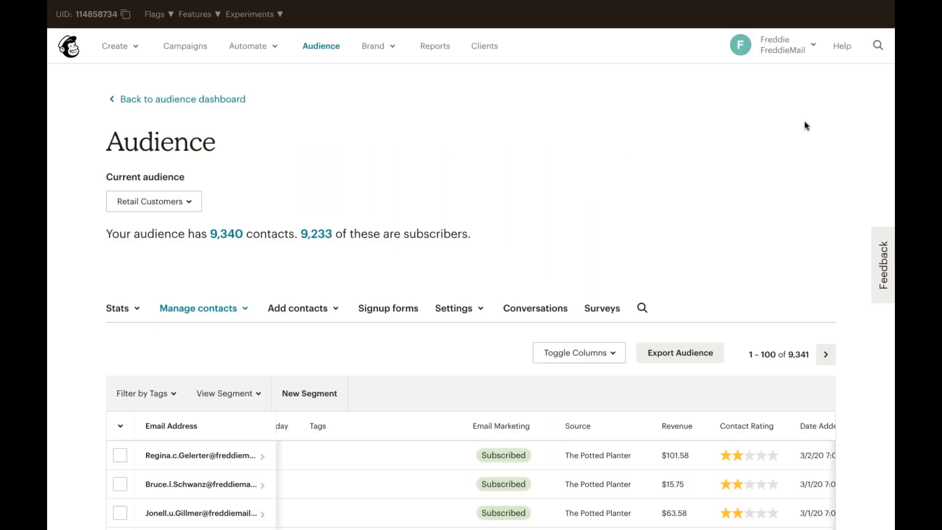
Open the Form builder from the audience's signup forms options
{"action": "left_click", "coordinate": [407, 308]}
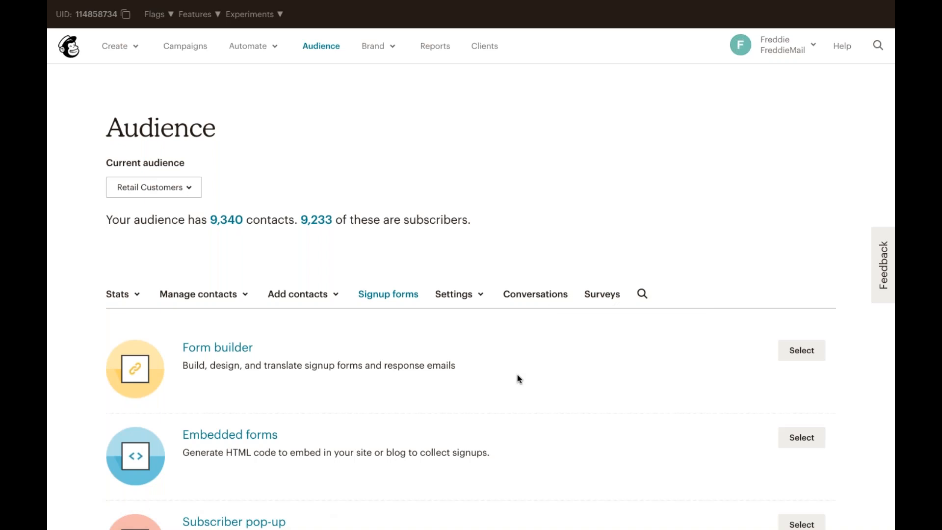
{"action": "scroll", "coordinate": [518, 377], "scroll_direction": "down", "scroll_amount": 2}
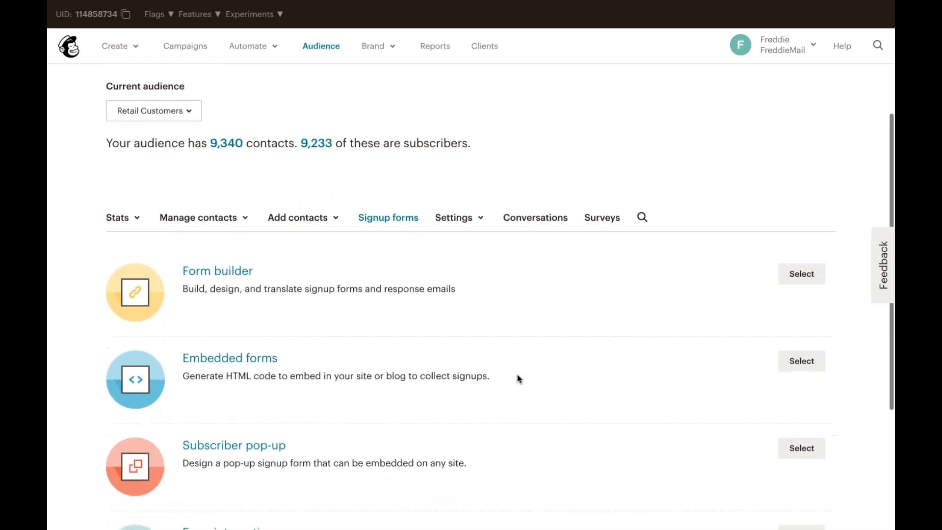
{"action": "scroll", "coordinate": [517, 378], "scroll_direction": "down", "scroll_amount": 3}
{"action": "scroll", "coordinate": [517, 378], "scroll_direction": "down", "scroll_amount": 2}
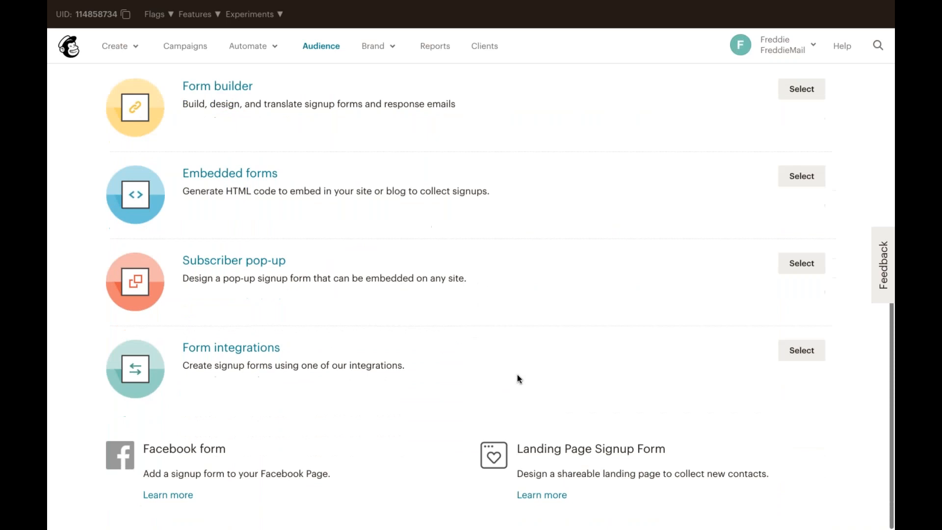
{"action": "scroll", "coordinate": [517, 375], "scroll_direction": "up", "scroll_amount": 3}
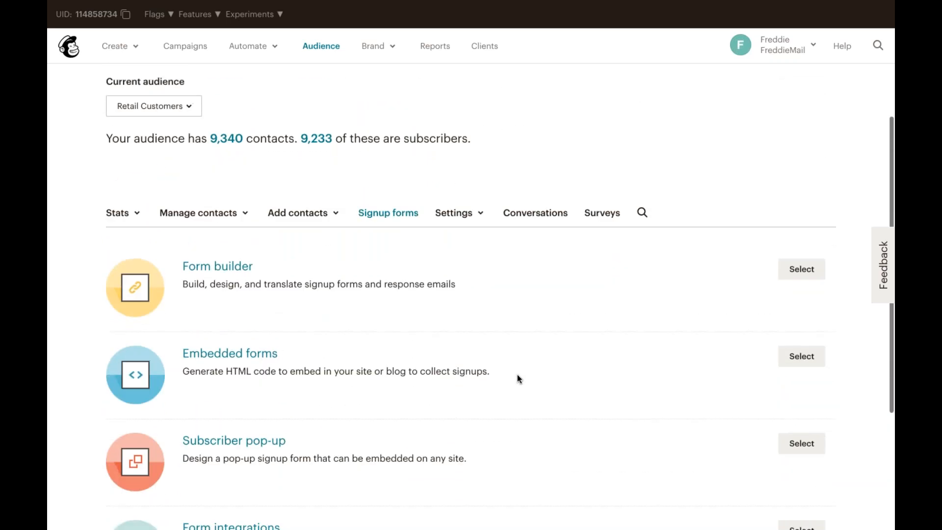
{"action": "left_click", "coordinate": [222, 270]}
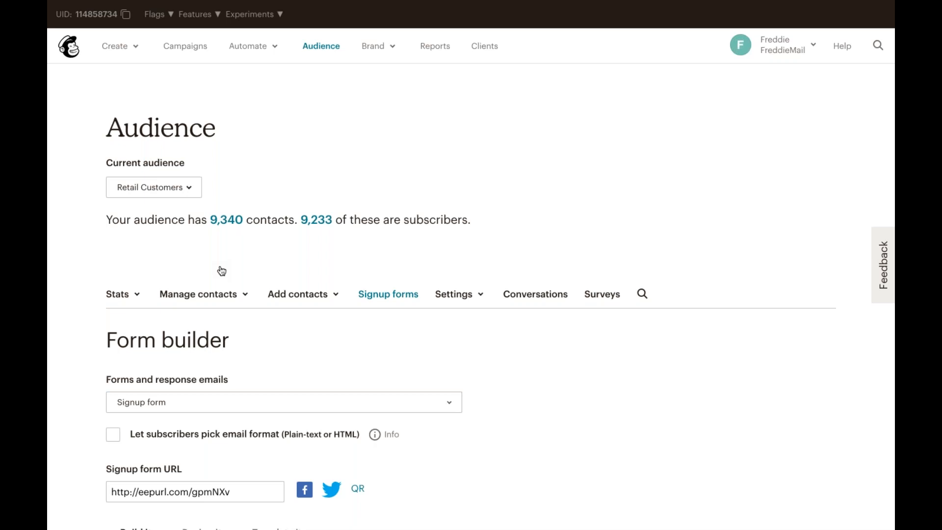
Examine the signup form URL and the list of available forms and response emails
{"action": "scroll", "coordinate": [222, 271], "scroll_direction": "down", "scroll_amount": 3}
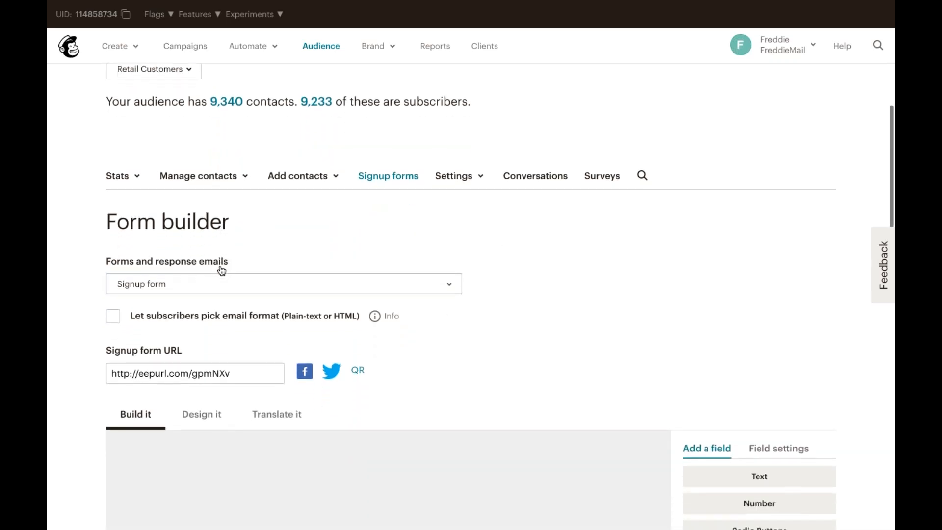
{"action": "scroll", "coordinate": [347, 322], "scroll_direction": "down", "scroll_amount": 1}
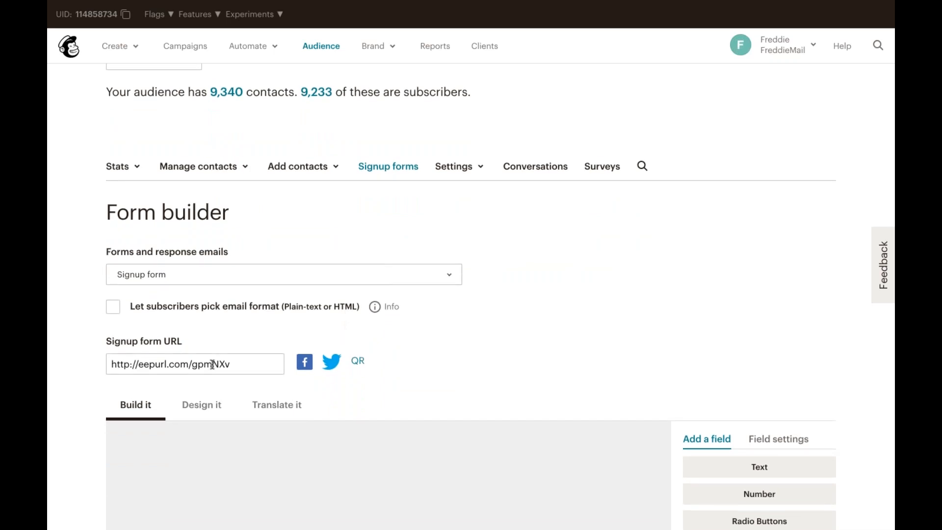
{"action": "left_click", "coordinate": [164, 354]}
{"action": "left_click_drag", "start_coordinate": [165, 355], "coordinate": [131, 355]}
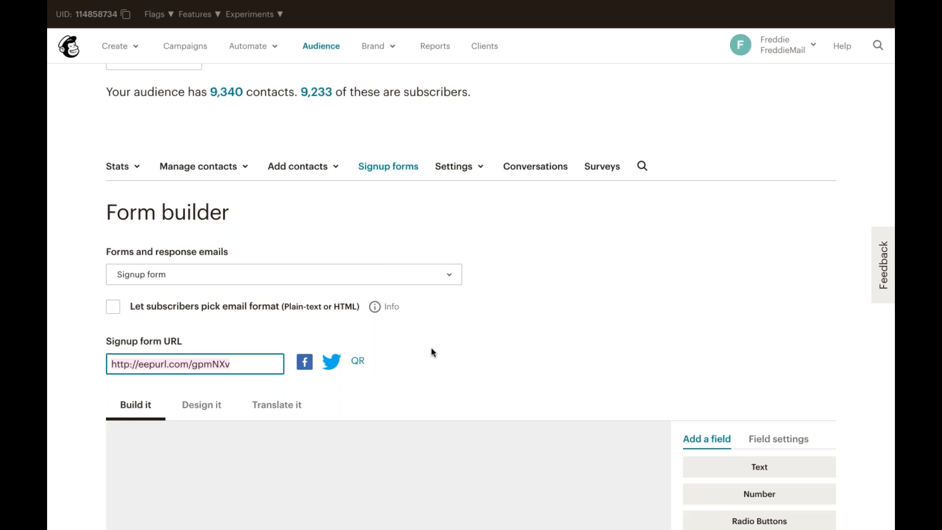
{"action": "left_click", "coordinate": [414, 281]}
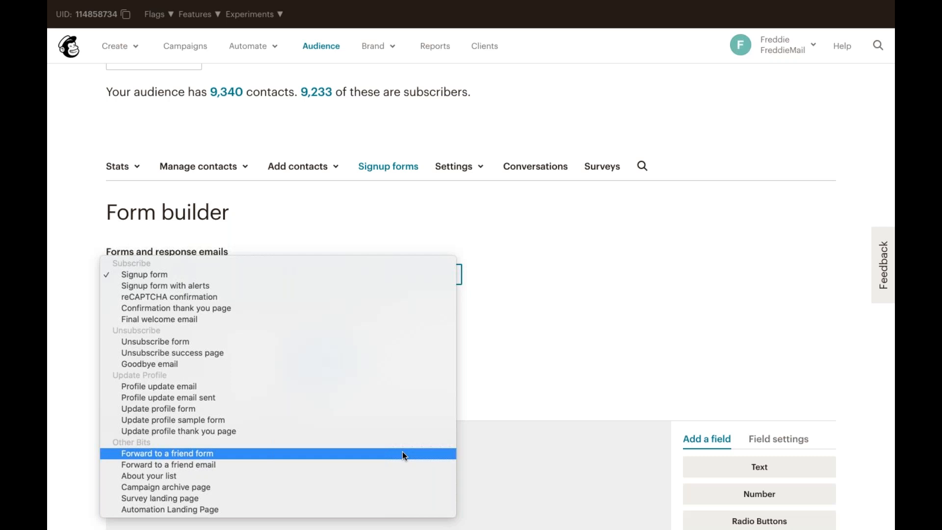
{"action": "left_click", "coordinate": [548, 395]}
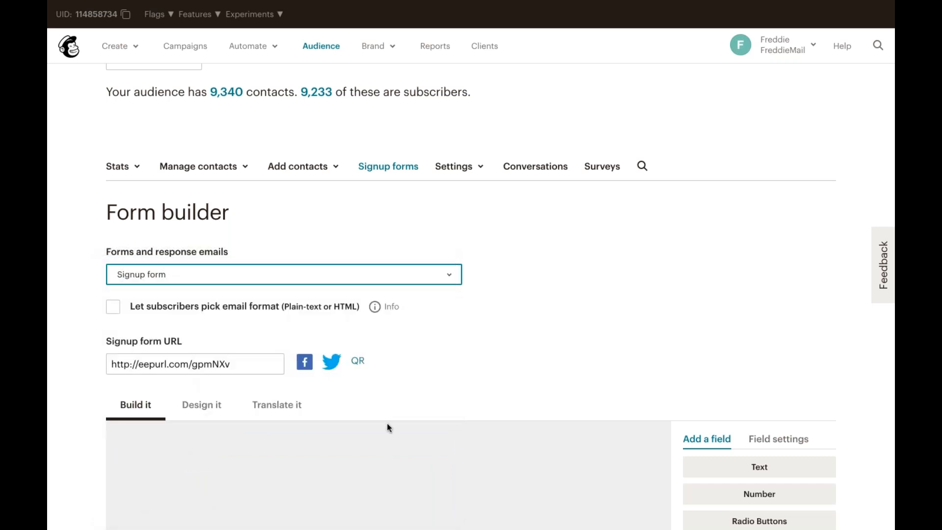
Add a text field labelled Favorite plant to the signup form and save it
{"action": "scroll", "coordinate": [389, 428], "scroll_direction": "down", "scroll_amount": 2}
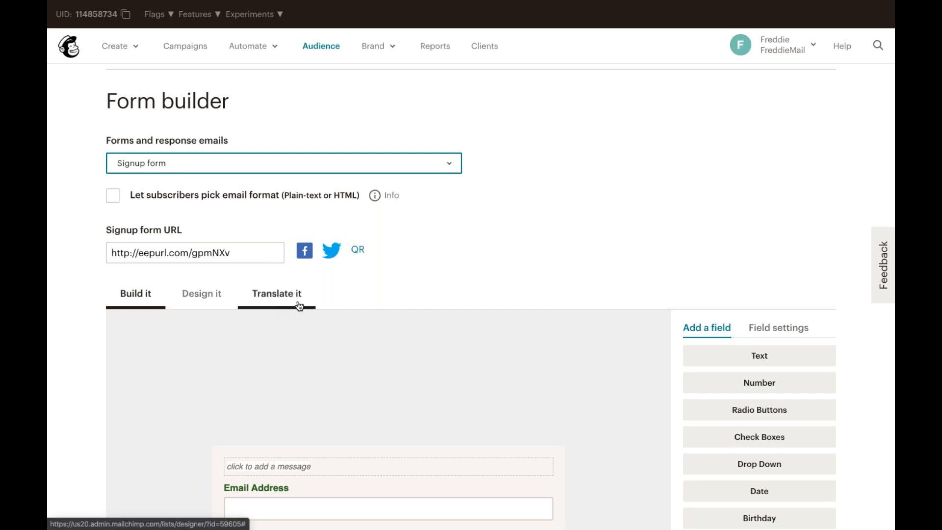
{"action": "scroll", "coordinate": [382, 380], "scroll_direction": "down", "scroll_amount": 2}
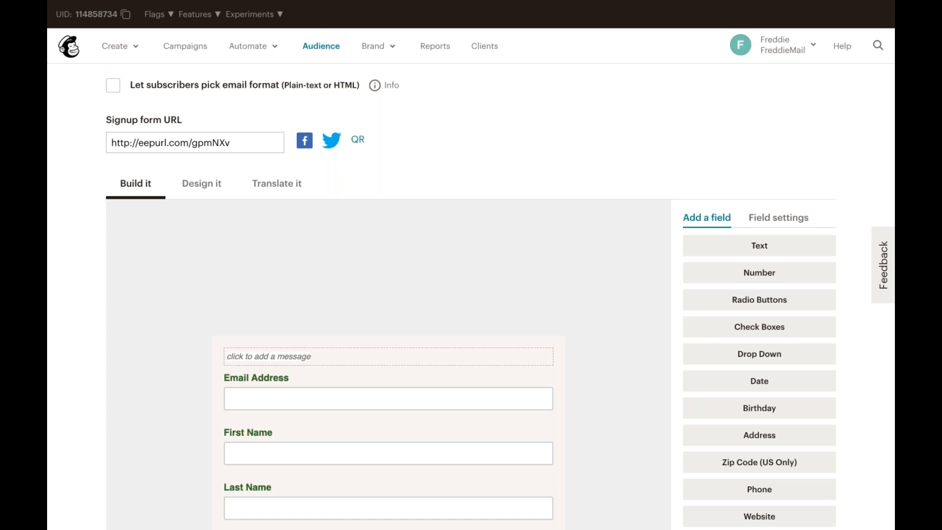
{"action": "left_click", "coordinate": [704, 252]}
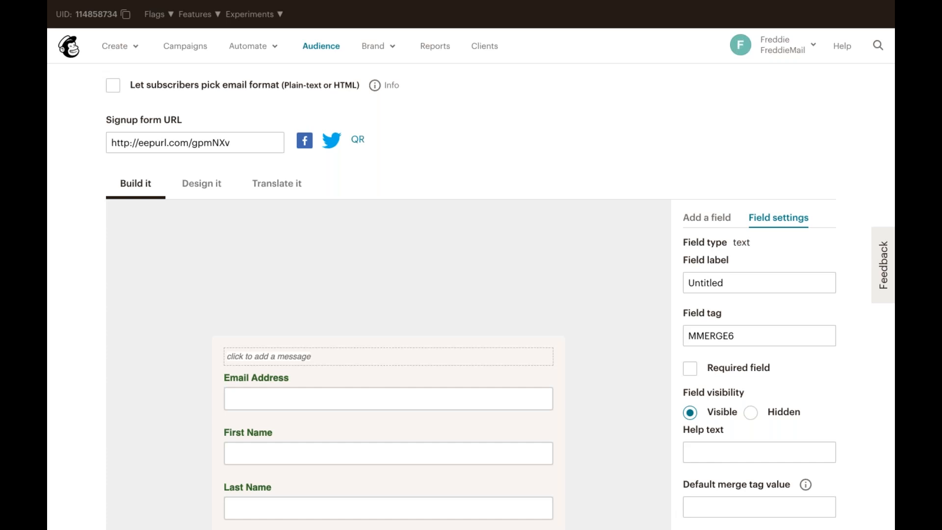
{"action": "left_click_drag", "start_coordinate": [727, 280], "coordinate": [684, 277]}
{"action": "type", "text": "F"}
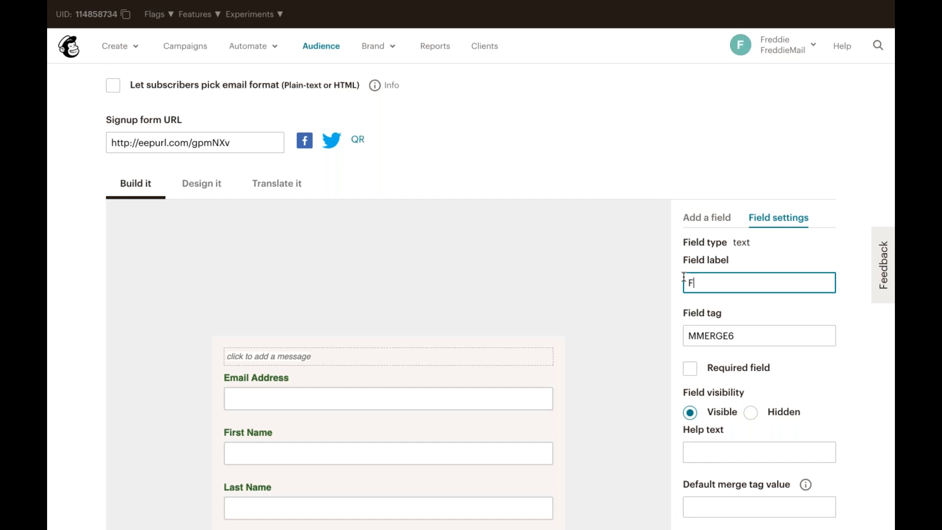
{"action": "type", "text": "avorite plant"}
{"action": "scroll", "coordinate": [795, 377], "scroll_direction": "down", "scroll_amount": 3}
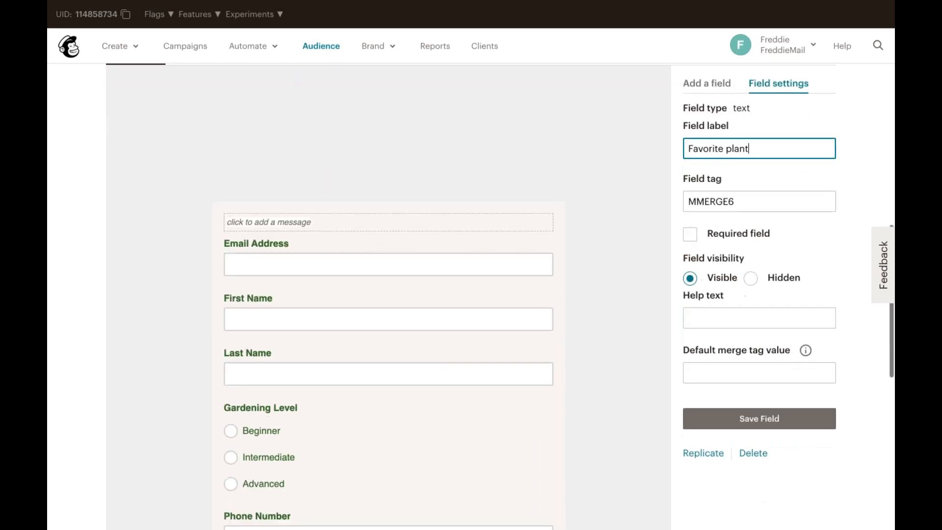
{"action": "left_click", "coordinate": [800, 418]}
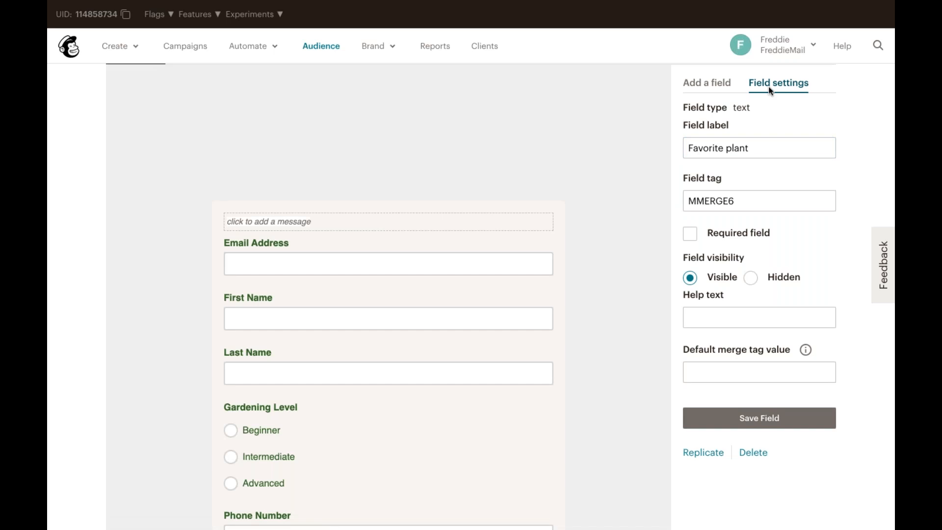
Add an Expert choice to the Gardening Level field's options and save the field
{"action": "scroll", "coordinate": [768, 200], "scroll_direction": "up", "scroll_amount": 2}
{"action": "scroll", "coordinate": [766, 199], "scroll_direction": "down", "scroll_amount": 1}
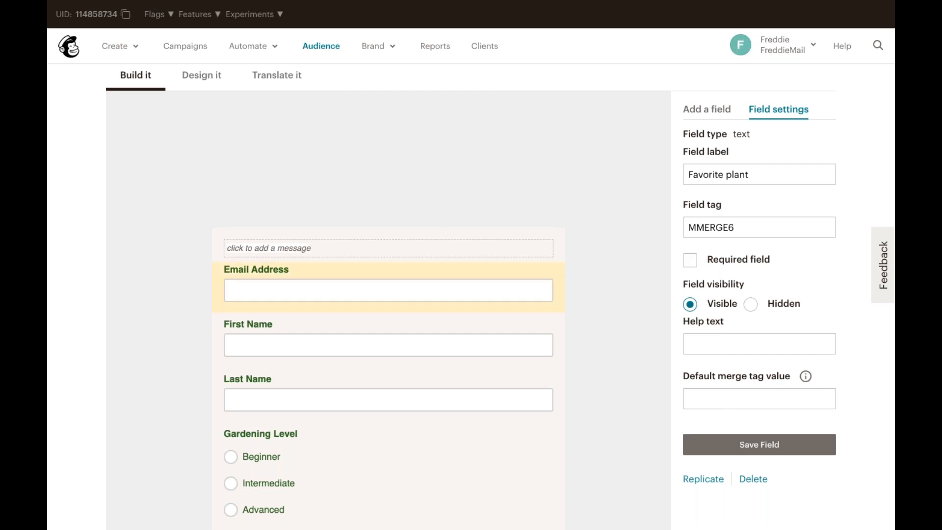
{"action": "scroll", "coordinate": [454, 305], "scroll_direction": "down", "scroll_amount": 3}
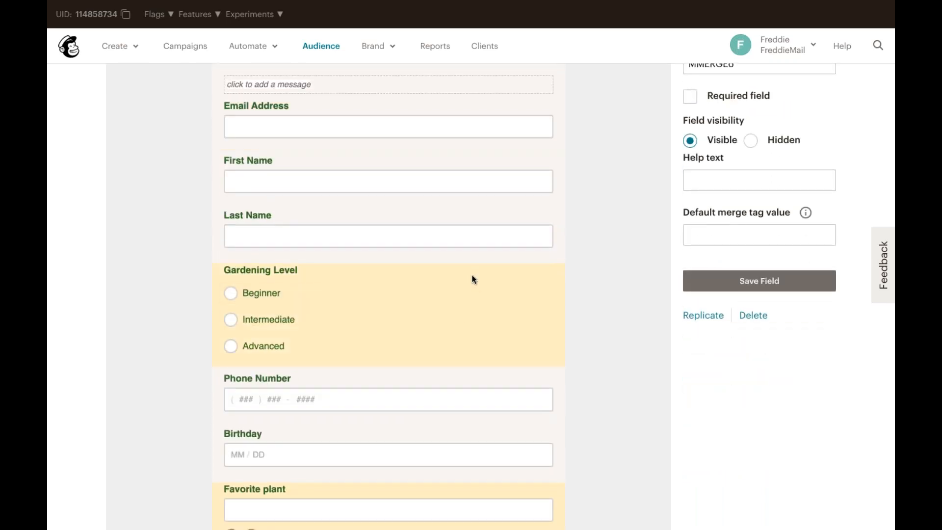
{"action": "left_click", "coordinate": [473, 278]}
{"action": "scroll", "coordinate": [736, 312], "scroll_direction": "down", "scroll_amount": 2}
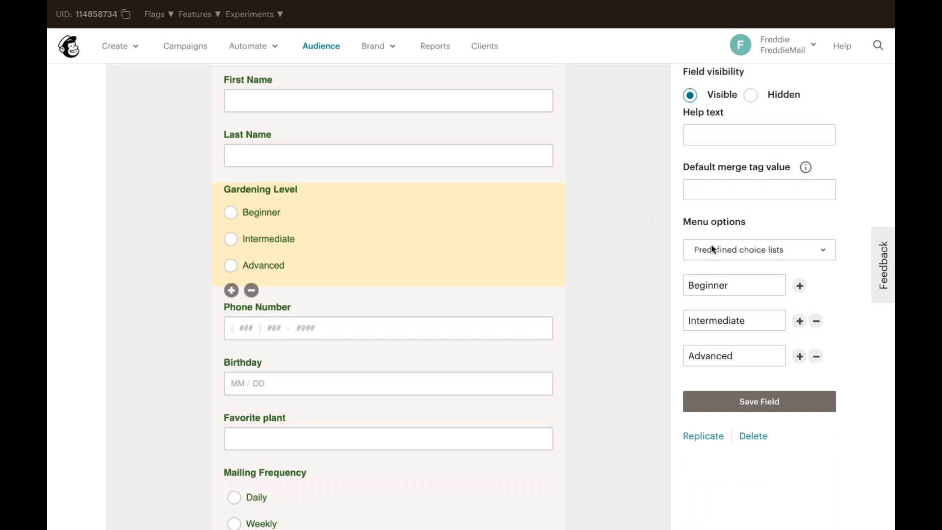
{"action": "scroll", "coordinate": [790, 327], "scroll_direction": "up", "scroll_amount": 5}
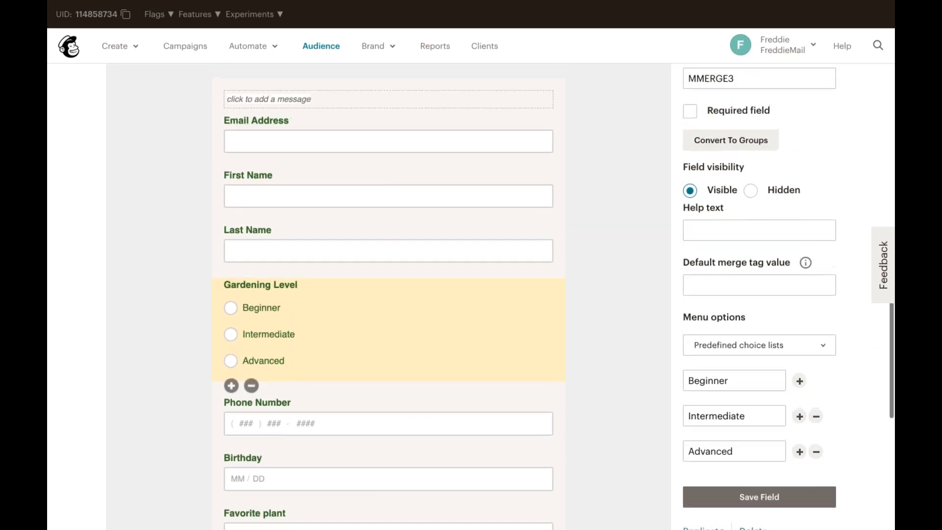
{"action": "scroll", "coordinate": [800, 409], "scroll_direction": "down", "scroll_amount": 3}
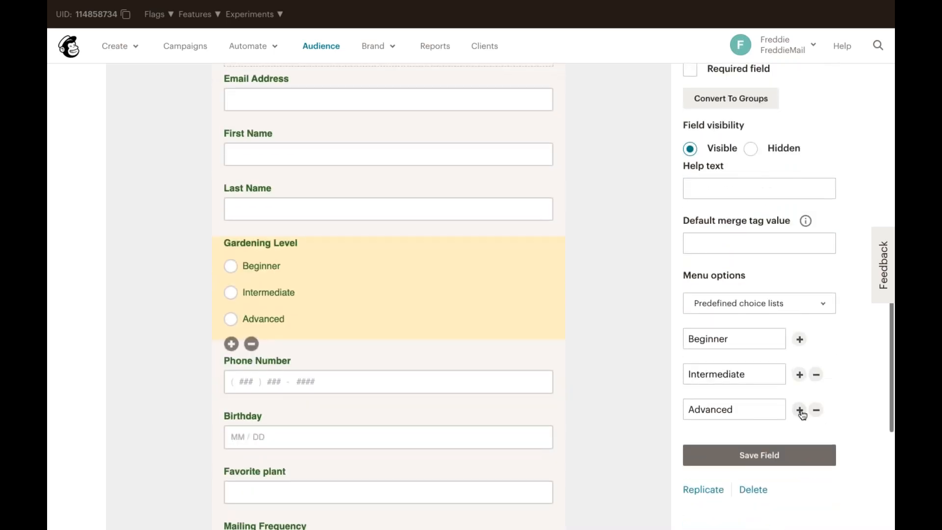
{"action": "left_click", "coordinate": [800, 410]}
{"action": "double_click", "coordinate": [762, 439]}
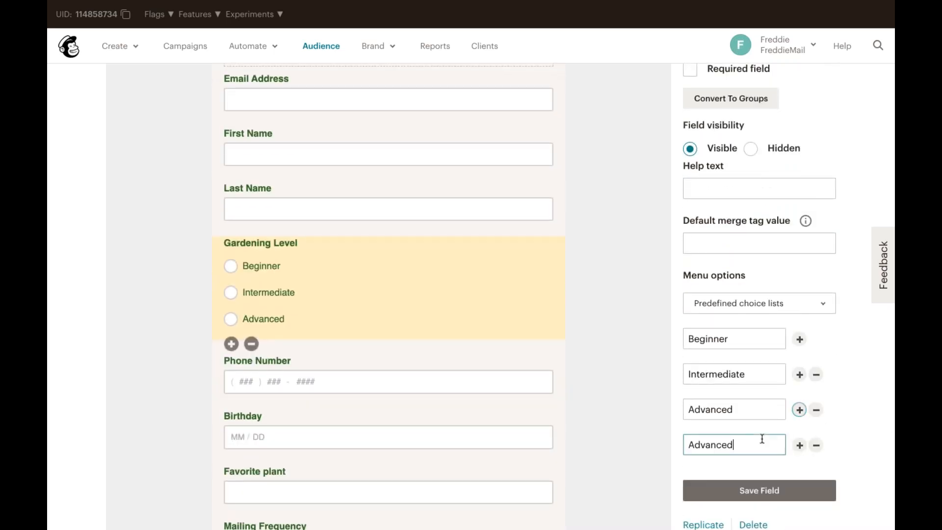
{"action": "type", "text": "Expert"}
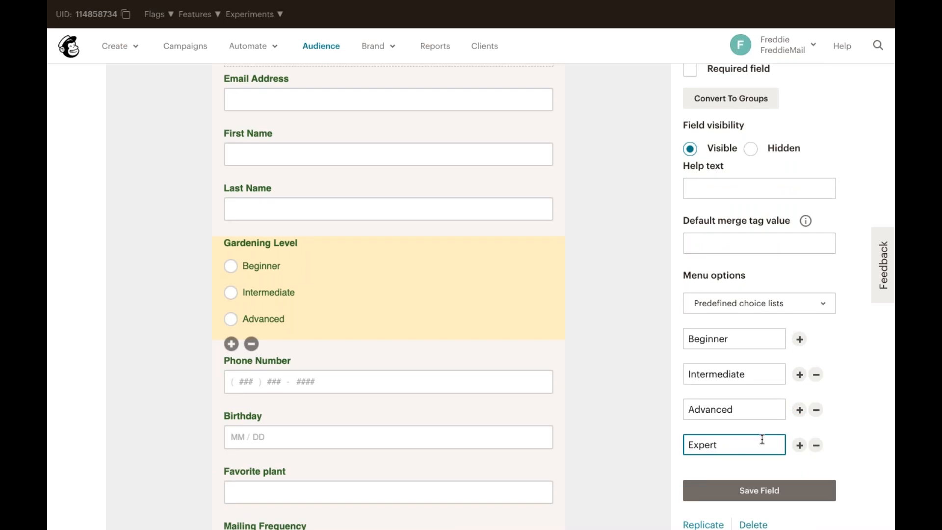
{"action": "left_click", "coordinate": [789, 492]}
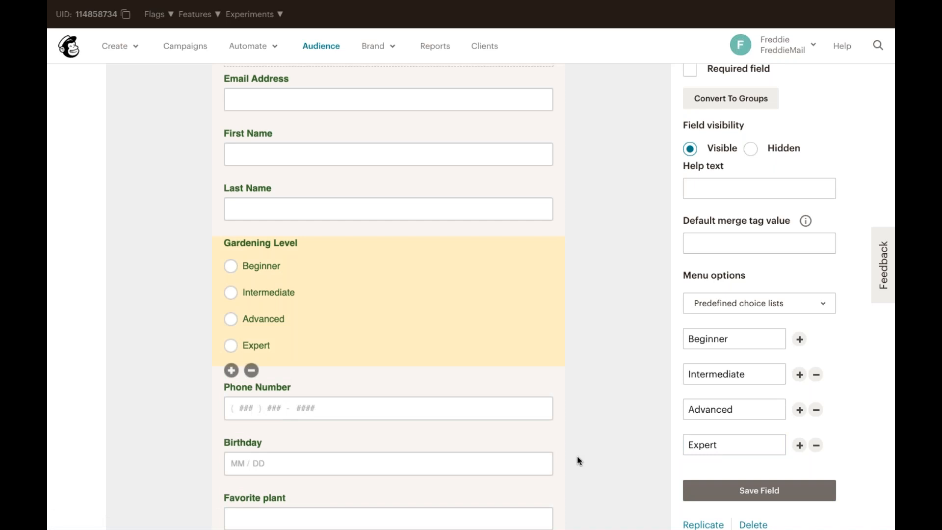
Set the Phone Number field to hidden and save the field
{"action": "scroll", "coordinate": [578, 458], "scroll_direction": "down", "scroll_amount": 1}
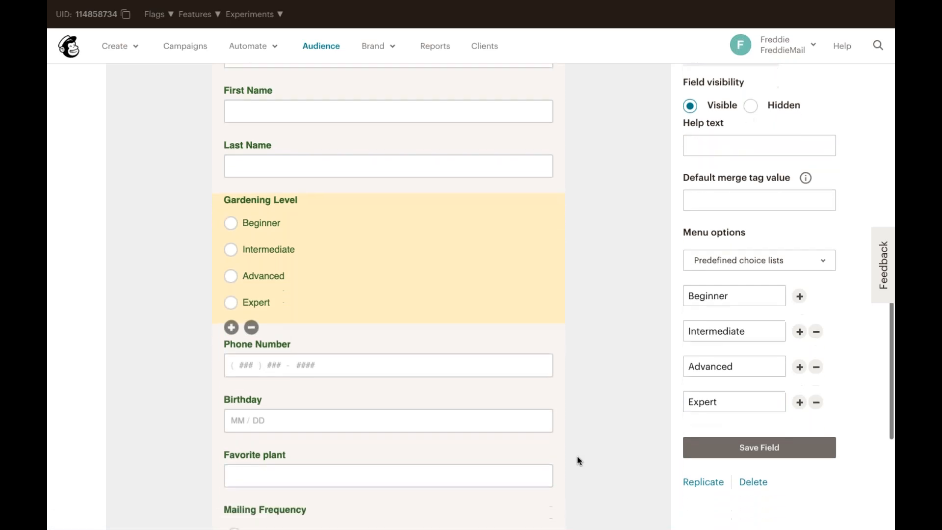
{"action": "left_click", "coordinate": [402, 365]}
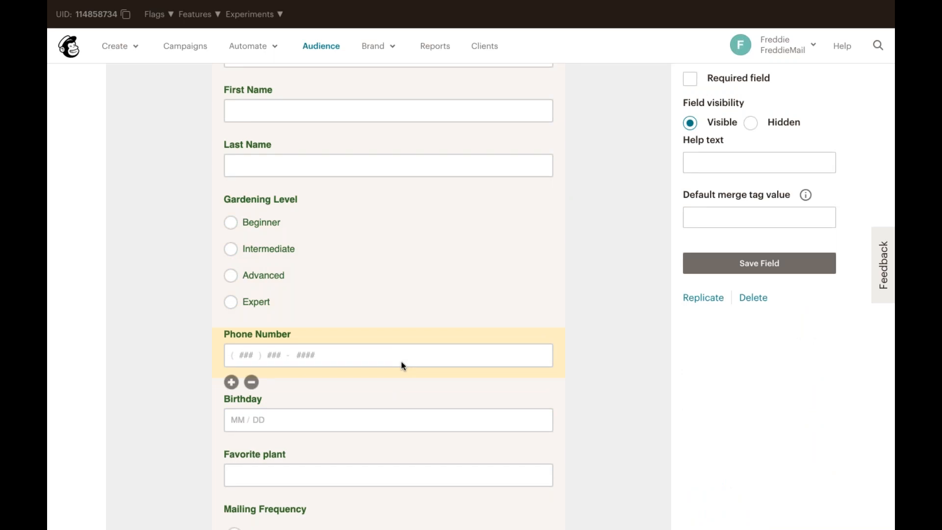
{"action": "left_click", "coordinate": [749, 125]}
{"action": "left_click", "coordinate": [762, 265]}
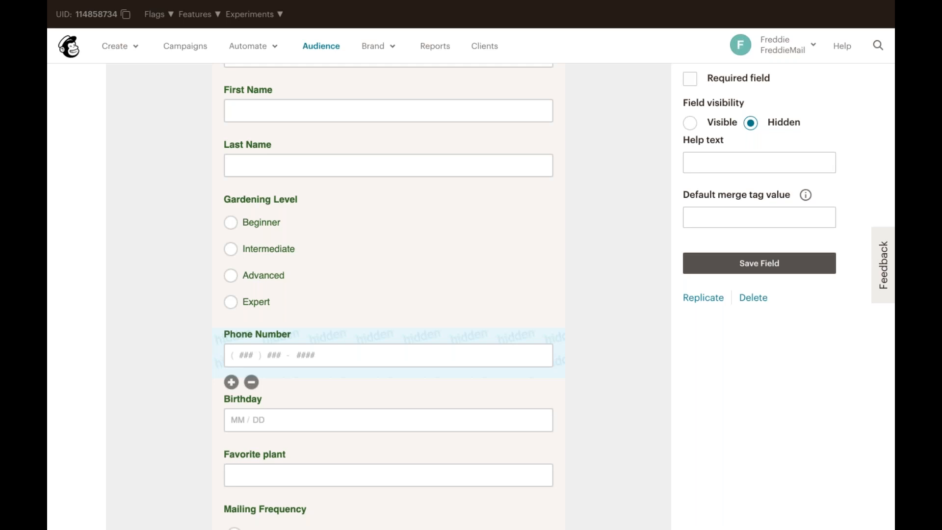
{"action": "scroll", "coordinate": [481, 265], "scroll_direction": "down", "scroll_amount": 2}
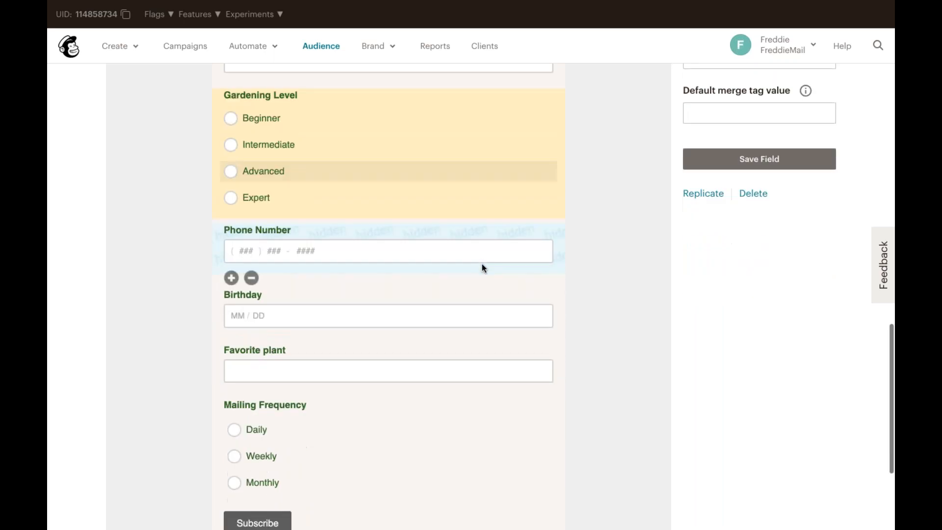
{"action": "scroll", "coordinate": [482, 267], "scroll_direction": "down", "scroll_amount": 1}
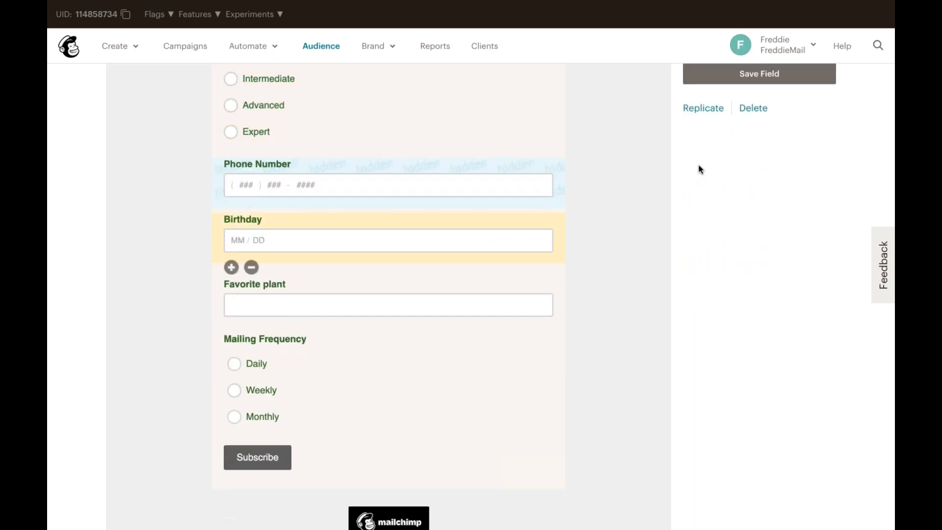
{"action": "scroll", "coordinate": [711, 187], "scroll_direction": "up", "scroll_amount": 2}
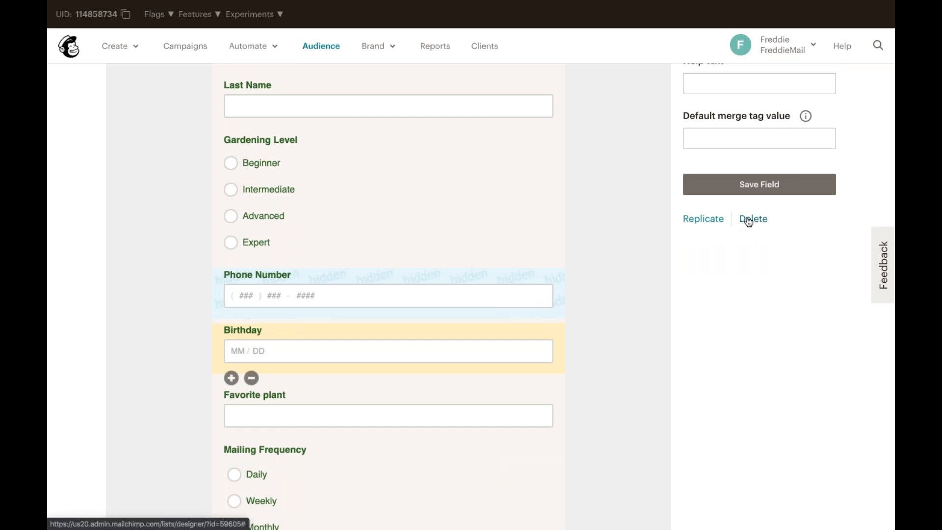
{"action": "left_click", "coordinate": [748, 221]}
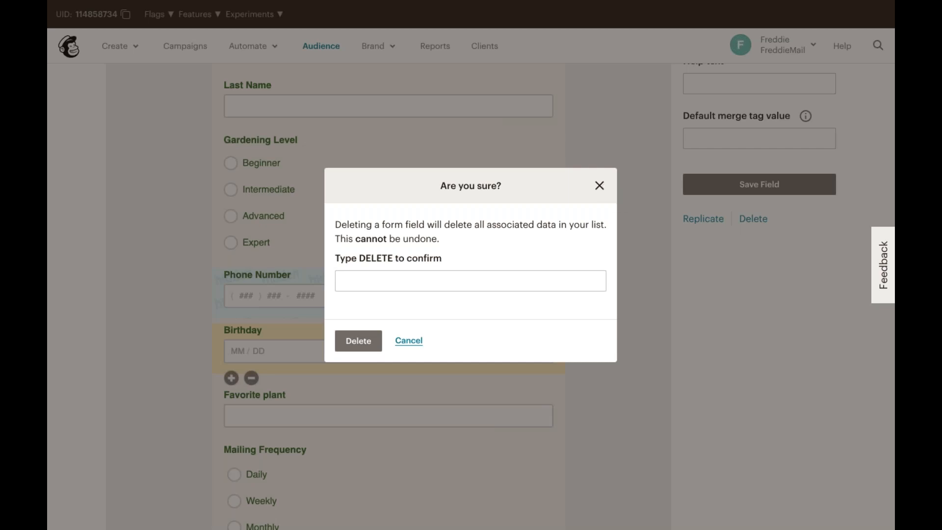
{"action": "left_click", "coordinate": [603, 186]}
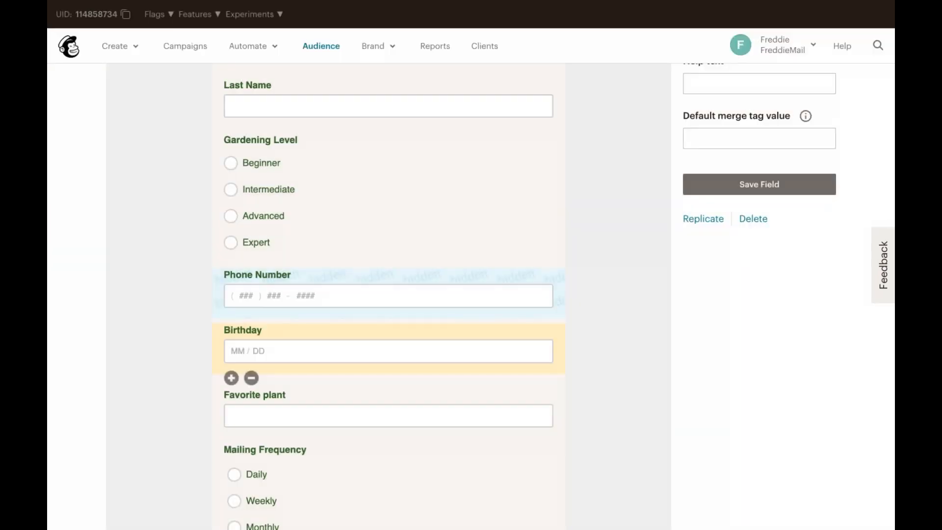
Switch to the Design it section of the signup form builder
{"action": "scroll", "coordinate": [265, 280], "scroll_direction": "up", "scroll_amount": 10}
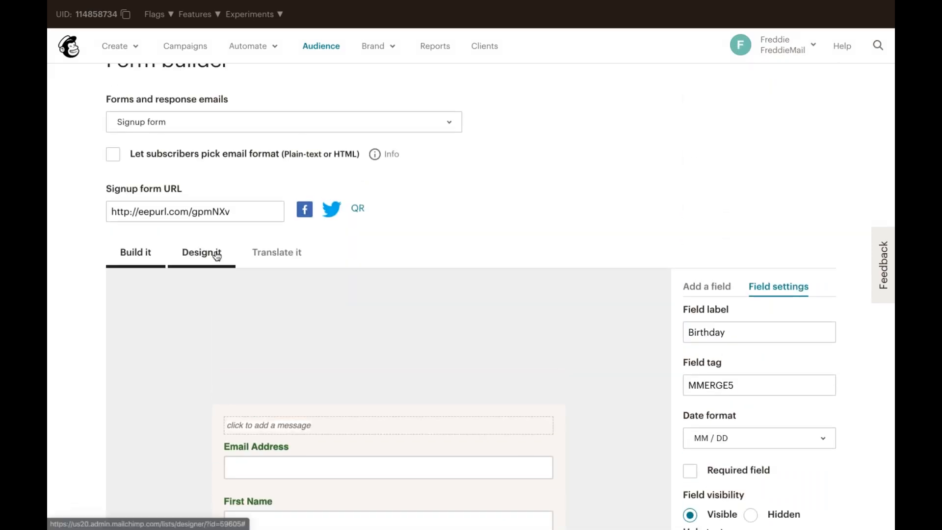
{"action": "left_click", "coordinate": [209, 255]}
{"action": "scroll", "coordinate": [401, 340], "scroll_direction": "down", "scroll_amount": 5}
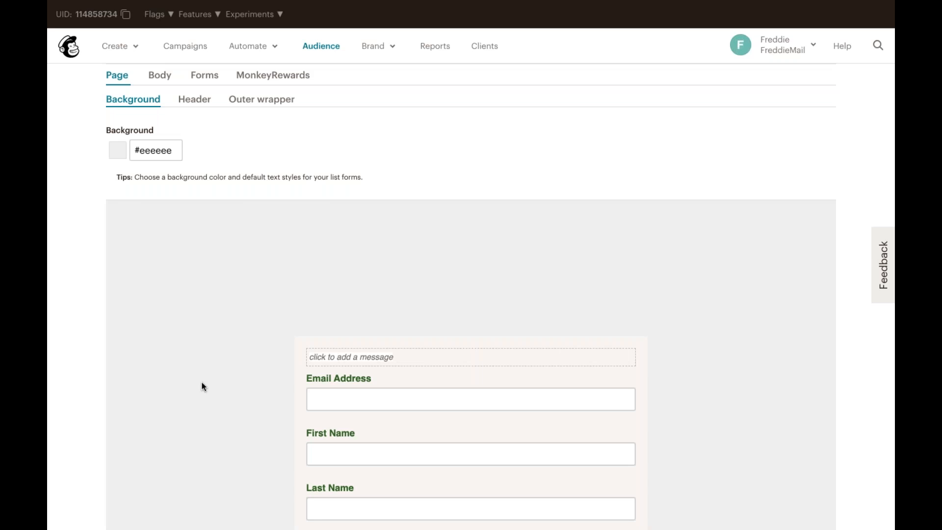
{"action": "scroll", "coordinate": [159, 225], "scroll_direction": "up", "scroll_amount": 2}
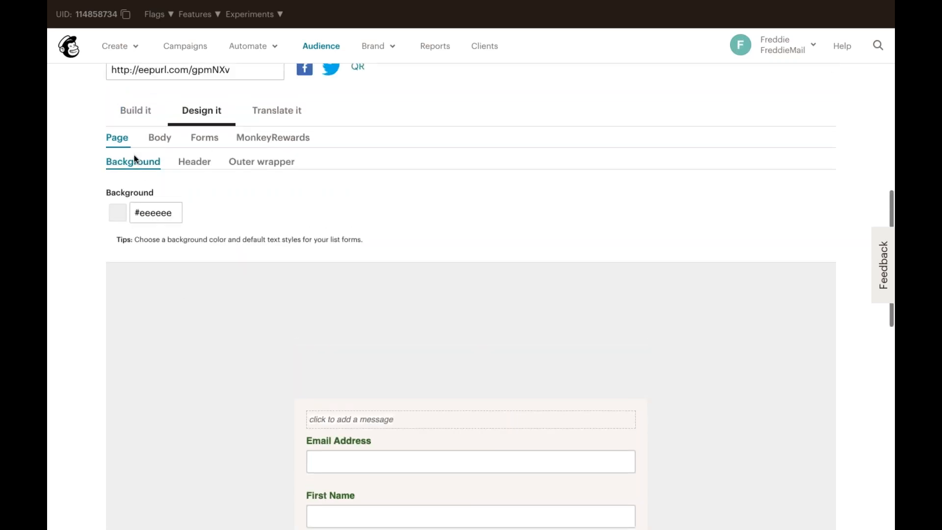
Set the signup page background colour to #78ae7e
{"action": "left_click", "coordinate": [164, 216]}
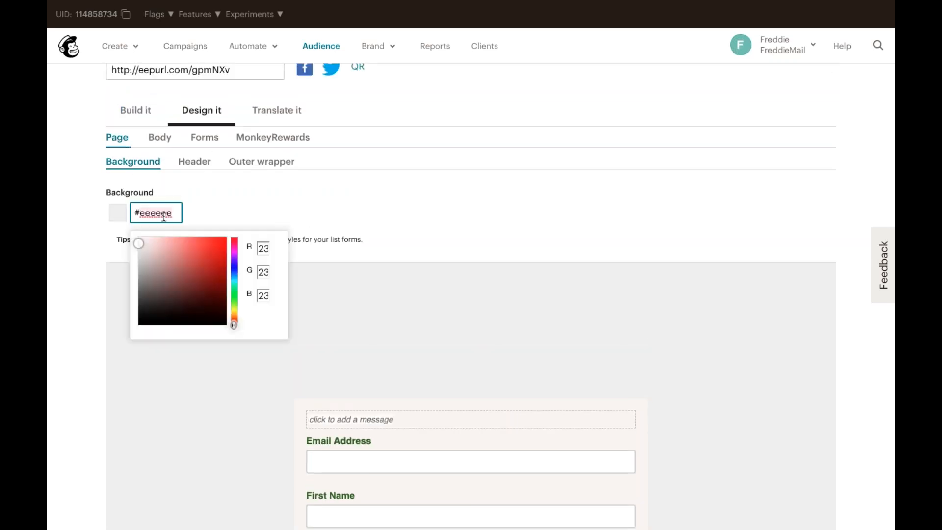
{"action": "type", "text": "78ae7e"}
{"action": "left_click", "coordinate": [308, 205]}
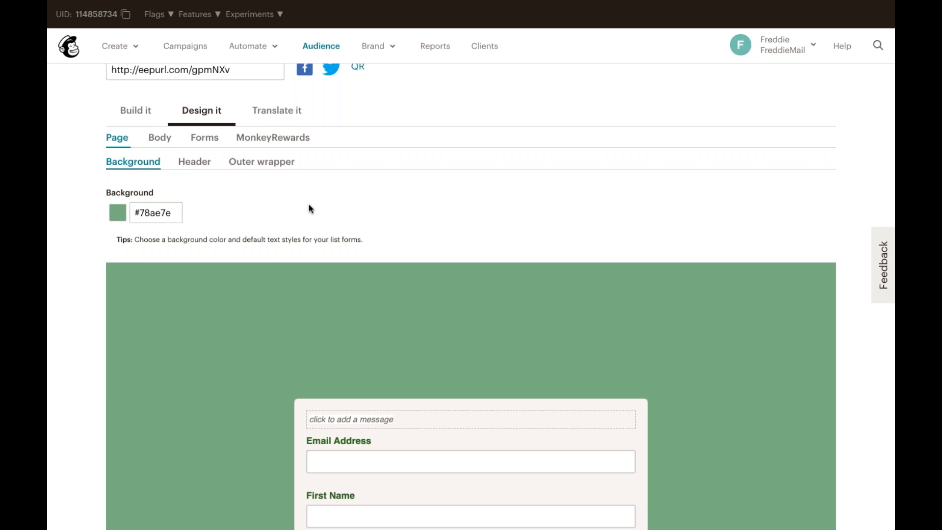
Replace the form header with the Potted Planter logo image, linking it to pottedplanter.com
{"action": "left_click", "coordinate": [195, 161]}
{"action": "mouse_move", "coordinate": [567, 352]}
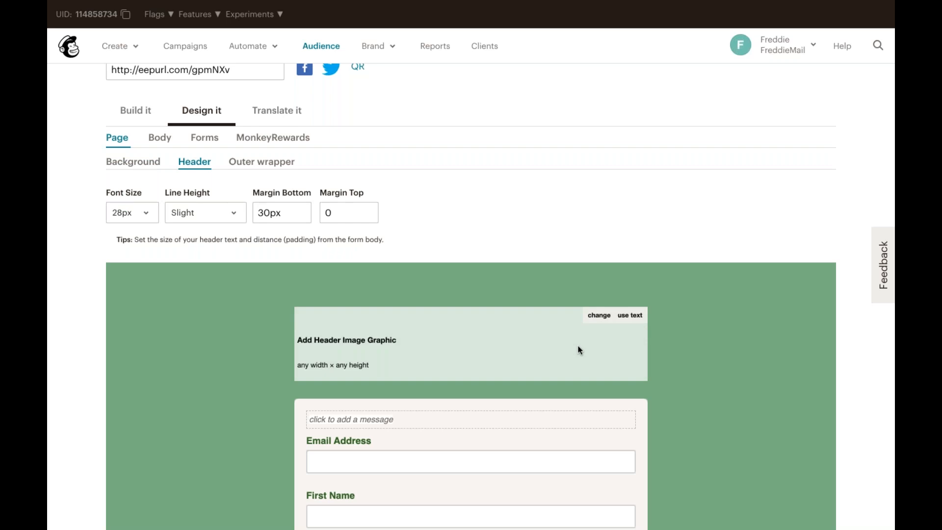
{"action": "left_click", "coordinate": [599, 316]}
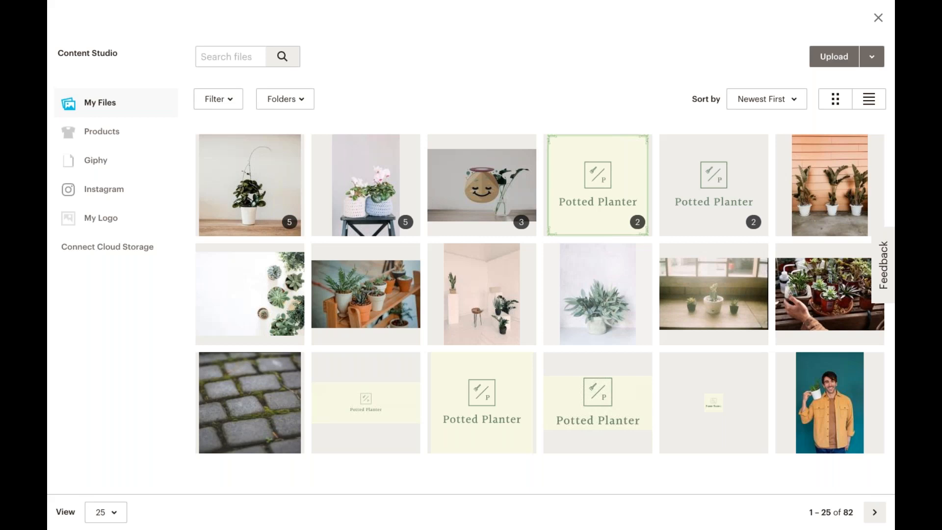
{"action": "left_click", "coordinate": [391, 399]}
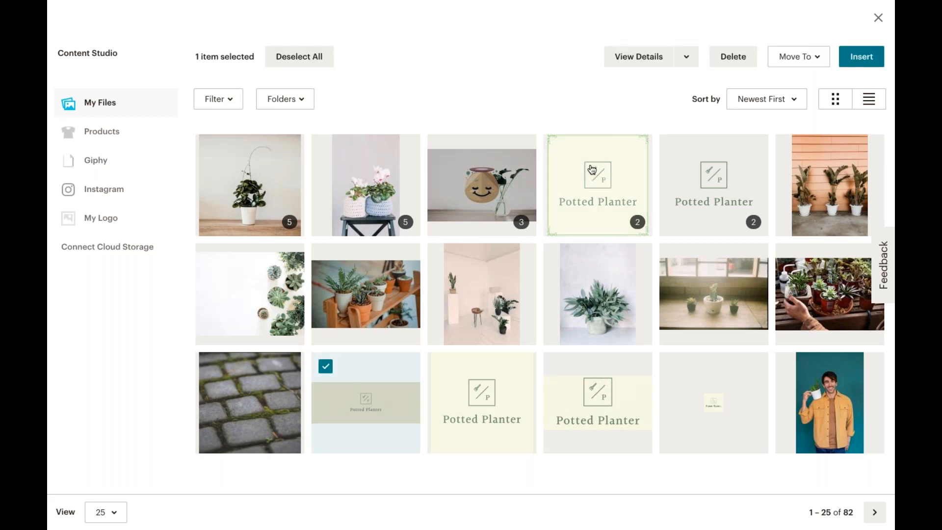
{"action": "left_click", "coordinate": [848, 61]}
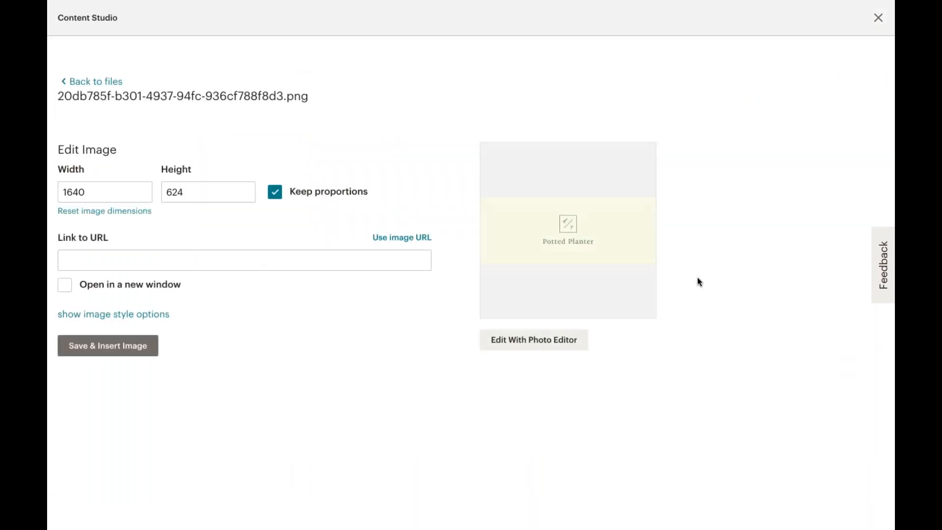
{"action": "left_click", "coordinate": [187, 259]}
{"action": "type", "text": "pottedplanter.com"}
{"action": "left_click", "coordinate": [130, 355]}
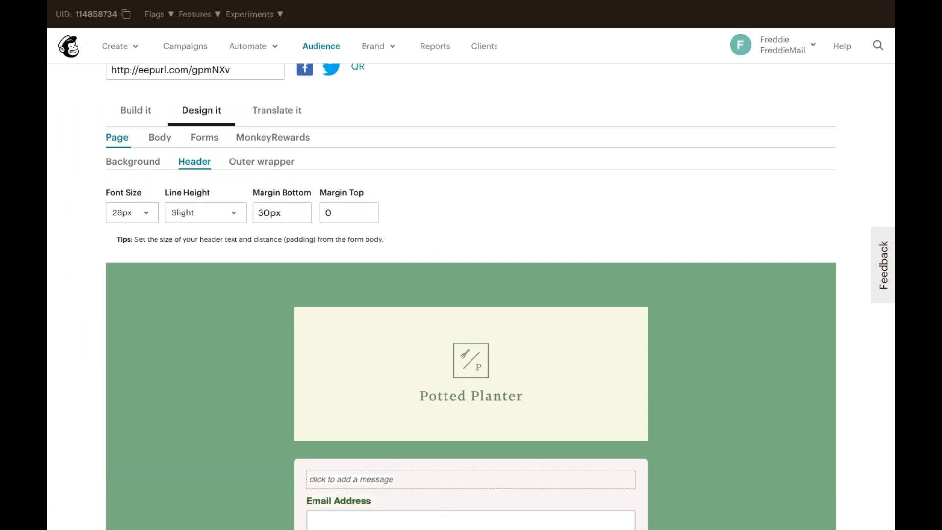
Review the Body, Forms and MonkeyRewards design settings of the signup form
{"action": "left_click", "coordinate": [160, 138]}
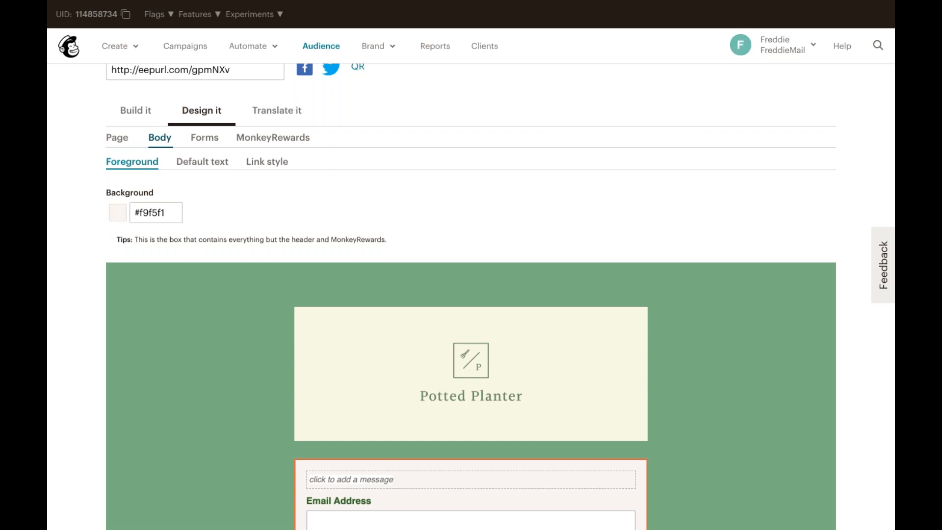
{"action": "scroll", "coordinate": [471, 295], "scroll_direction": "down", "scroll_amount": 5}
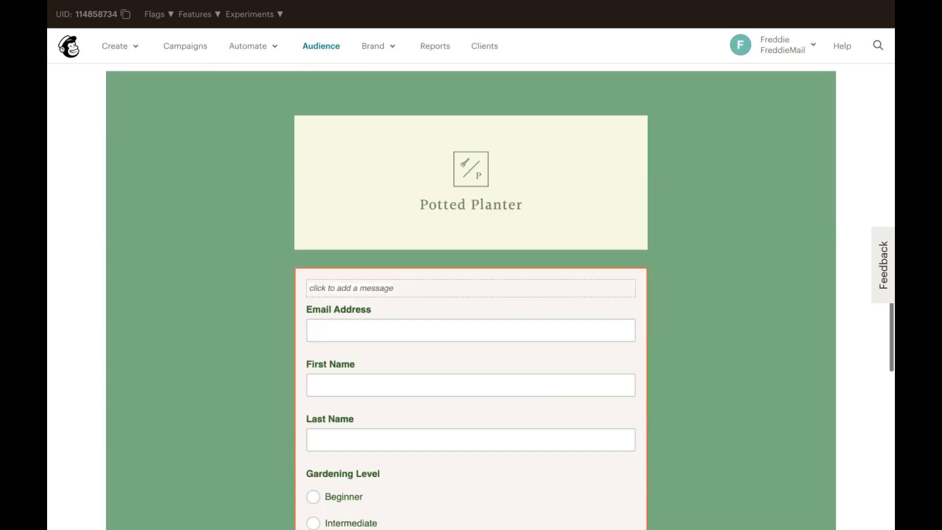
{"action": "scroll", "coordinate": [471, 295], "scroll_direction": "up", "scroll_amount": 3}
{"action": "scroll", "coordinate": [471, 294], "scroll_direction": "up", "scroll_amount": 3}
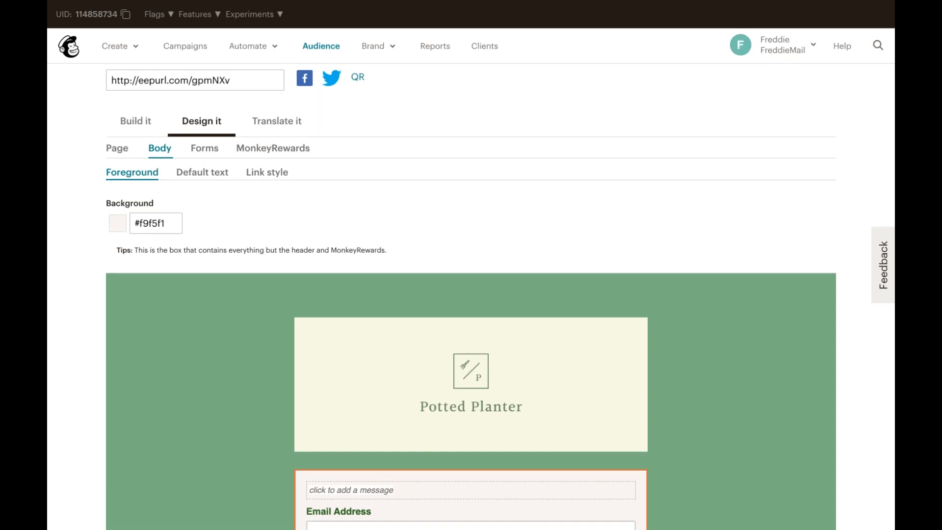
{"action": "left_click", "coordinate": [205, 156]}
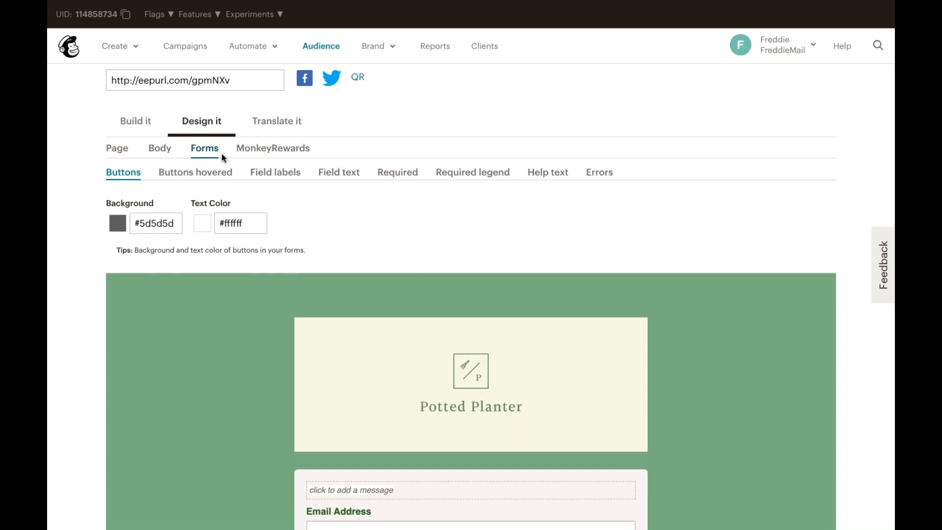
{"action": "left_click", "coordinate": [252, 154]}
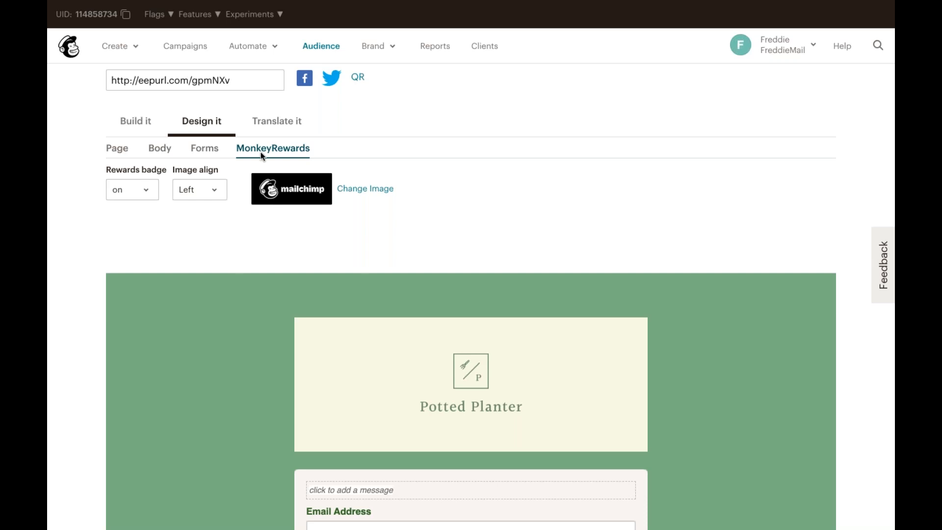
Open the Translate it section and scroll through the form's translatable labels
{"action": "left_click", "coordinate": [276, 123]}
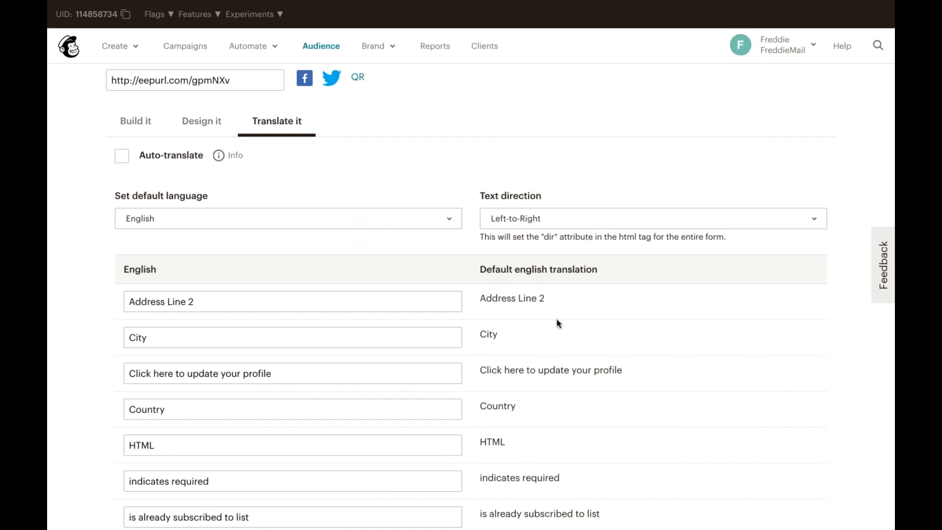
{"action": "scroll", "coordinate": [556, 320], "scroll_direction": "up", "scroll_amount": 4}
{"action": "scroll", "coordinate": [557, 320], "scroll_direction": "down", "scroll_amount": 6}
{"action": "scroll", "coordinate": [557, 319], "scroll_direction": "down", "scroll_amount": 3}
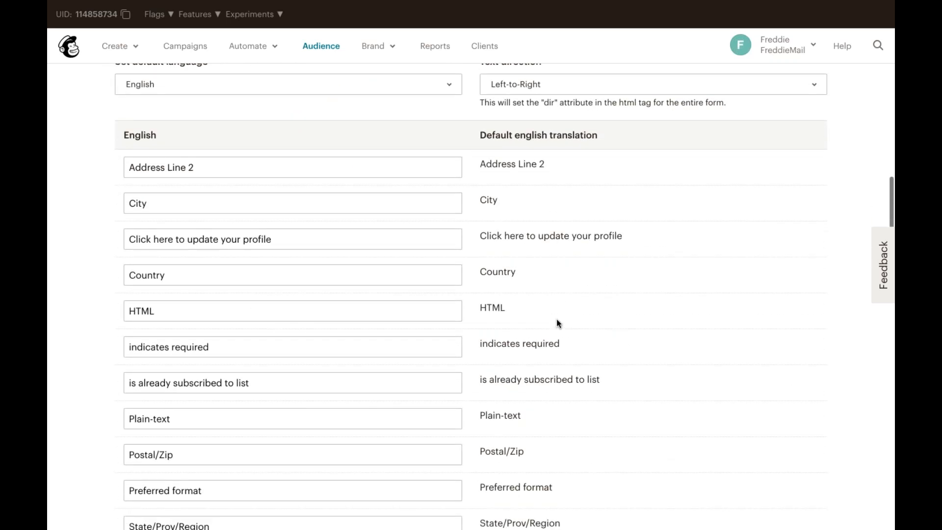
{"action": "scroll", "coordinate": [556, 319], "scroll_direction": "down", "scroll_amount": 4}
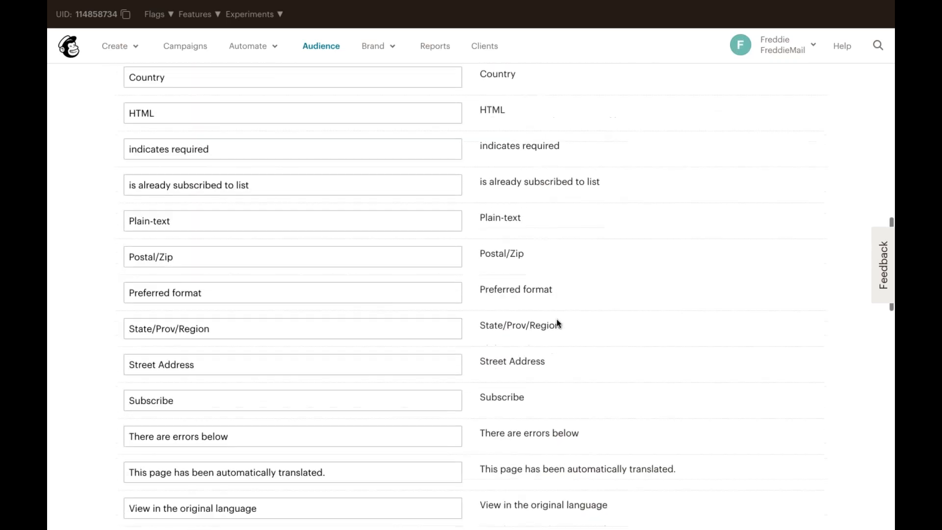
{"action": "scroll", "coordinate": [556, 319], "scroll_direction": "up", "scroll_amount": 7}
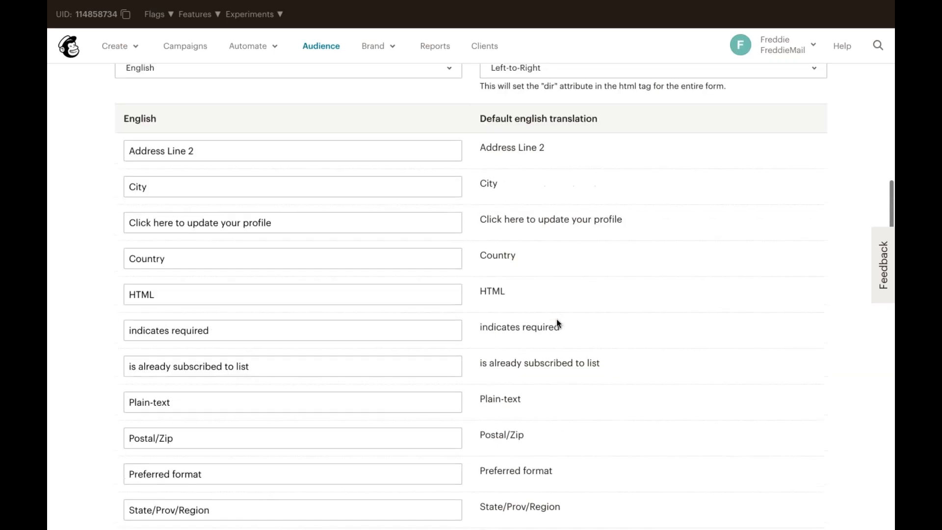
{"action": "scroll", "coordinate": [556, 319], "scroll_direction": "up", "scroll_amount": 3}
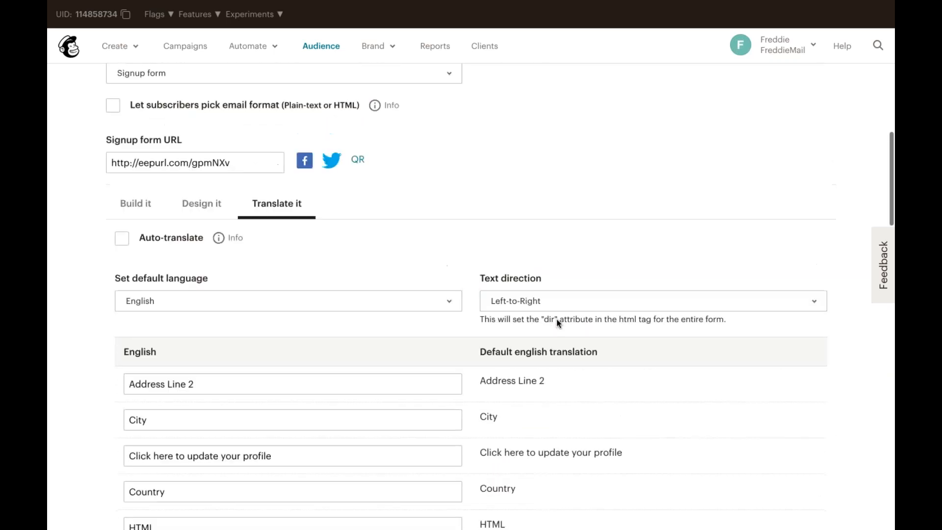
{"action": "scroll", "coordinate": [556, 319], "scroll_direction": "up", "scroll_amount": 1}
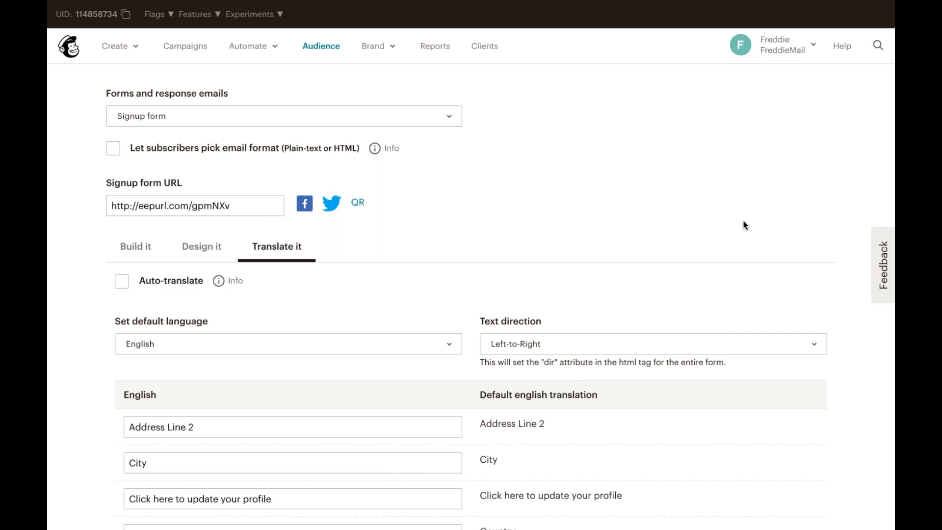
{"action": "scroll", "coordinate": [744, 226], "scroll_direction": "up", "scroll_amount": 4}
{"action": "scroll", "coordinate": [744, 225], "scroll_direction": "up", "scroll_amount": 1}
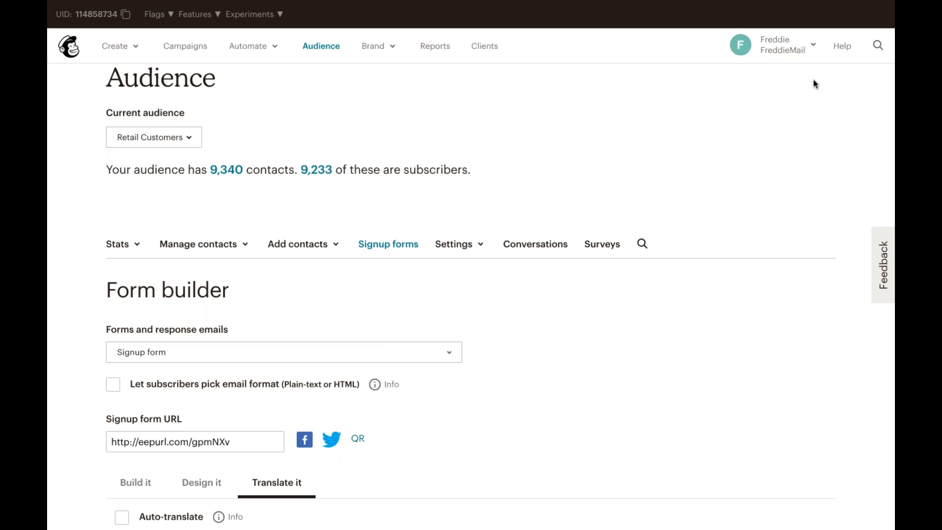
Open the connected BigCommerce store's page and start adding another connected site
{"action": "left_click", "coordinate": [814, 46]}
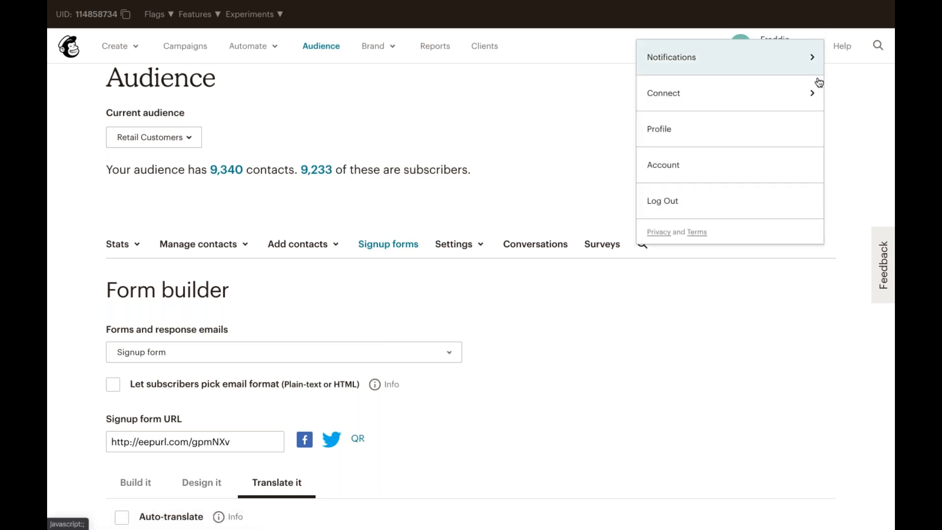
{"action": "left_click", "coordinate": [815, 93]}
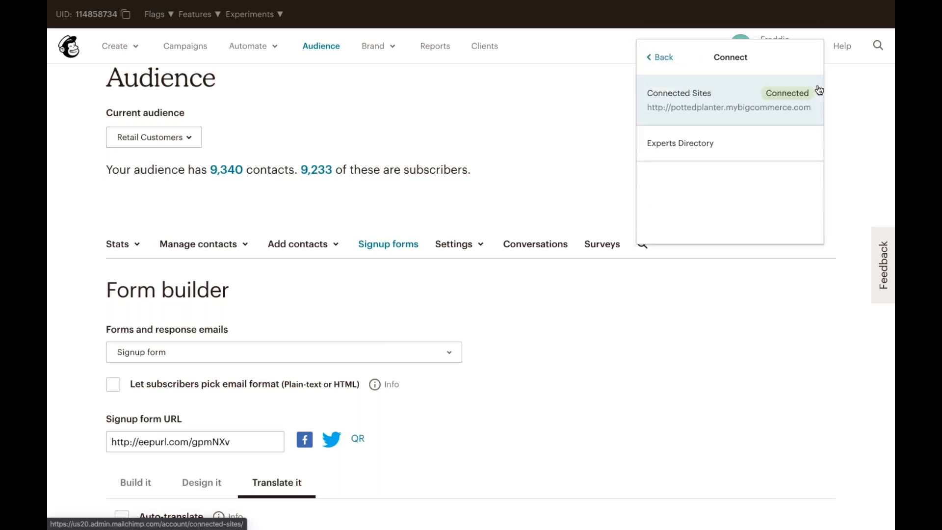
{"action": "left_click", "coordinate": [819, 89]}
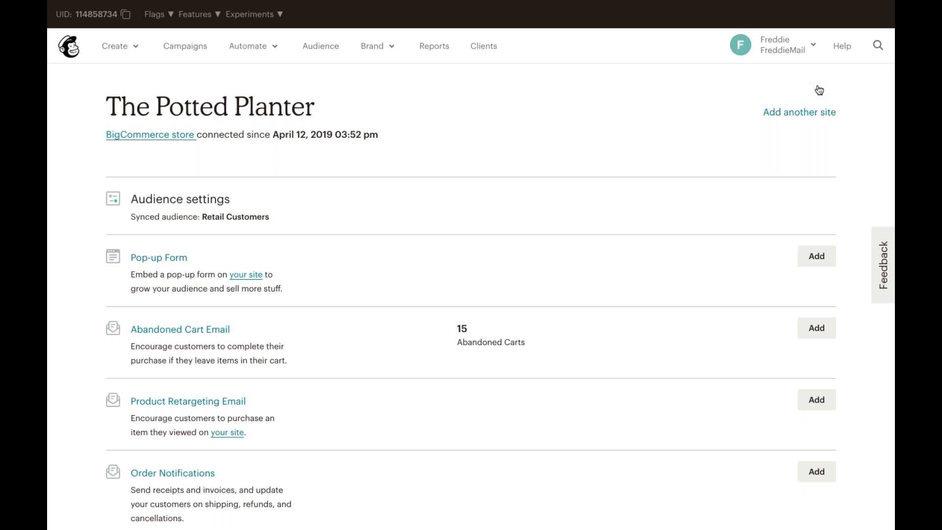
{"action": "left_click", "coordinate": [799, 111]}
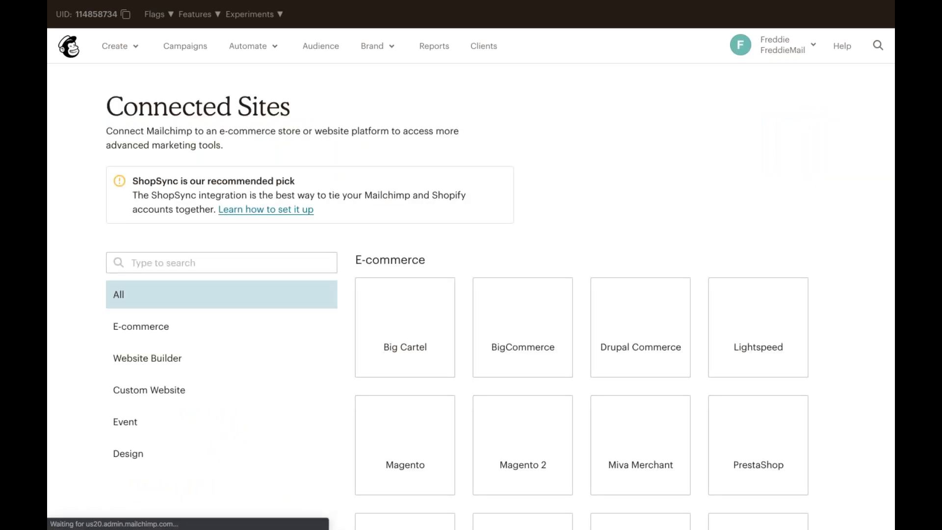
Browse the connected site integrations, including the Website Builder and Custom Website categories
{"action": "scroll", "coordinate": [774, 217], "scroll_direction": "down", "scroll_amount": 2}
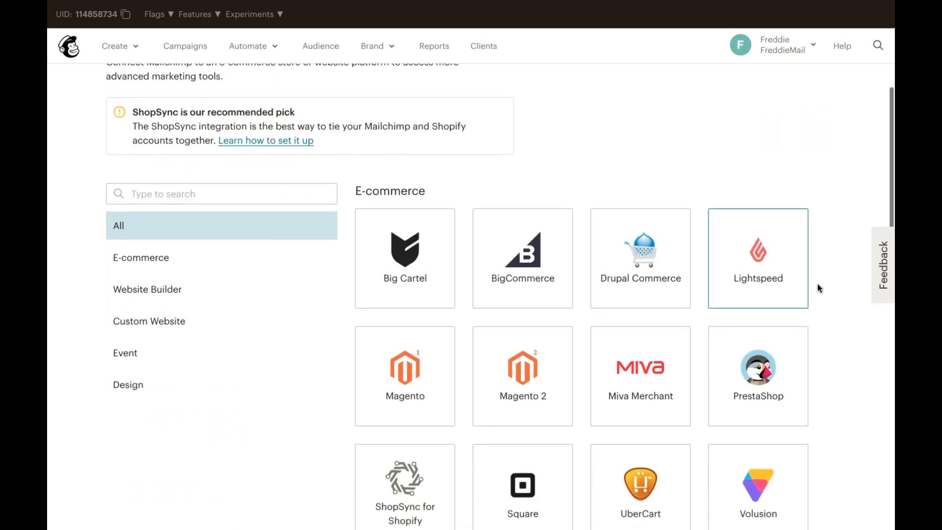
{"action": "scroll", "coordinate": [819, 296], "scroll_direction": "down", "scroll_amount": 2}
{"action": "scroll", "coordinate": [819, 296], "scroll_direction": "down", "scroll_amount": 1}
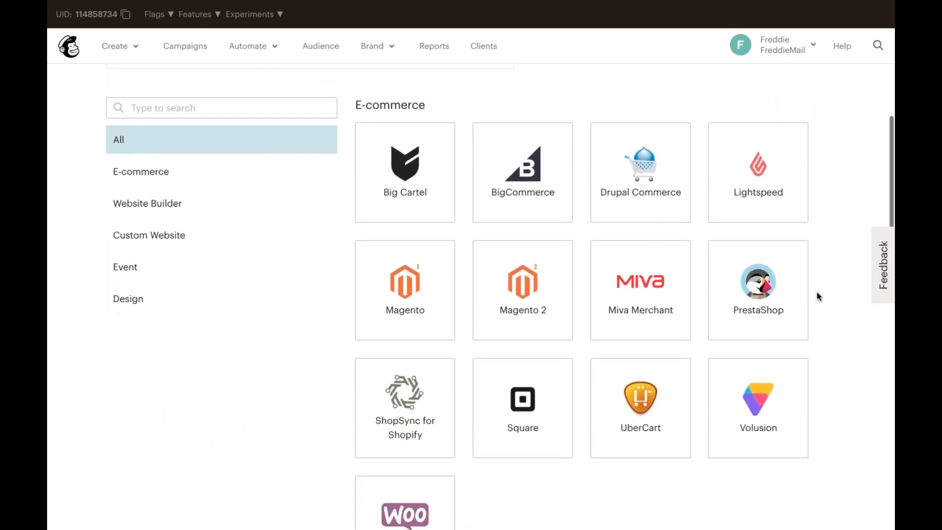
{"action": "scroll", "coordinate": [819, 296], "scroll_direction": "down", "scroll_amount": 1}
{"action": "scroll", "coordinate": [819, 296], "scroll_direction": "down", "scroll_amount": 1}
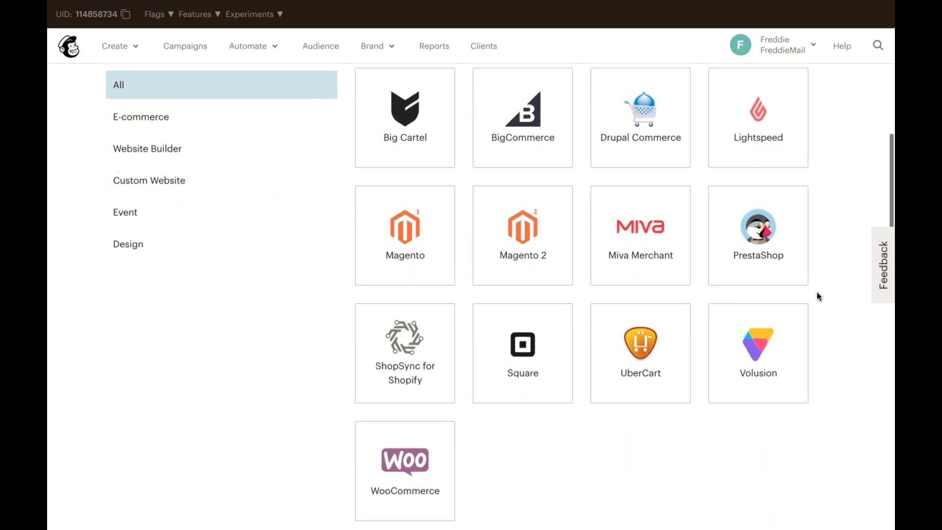
{"action": "scroll", "coordinate": [819, 296], "scroll_direction": "up", "scroll_amount": 1}
{"action": "scroll", "coordinate": [819, 297], "scroll_direction": "up", "scroll_amount": 1}
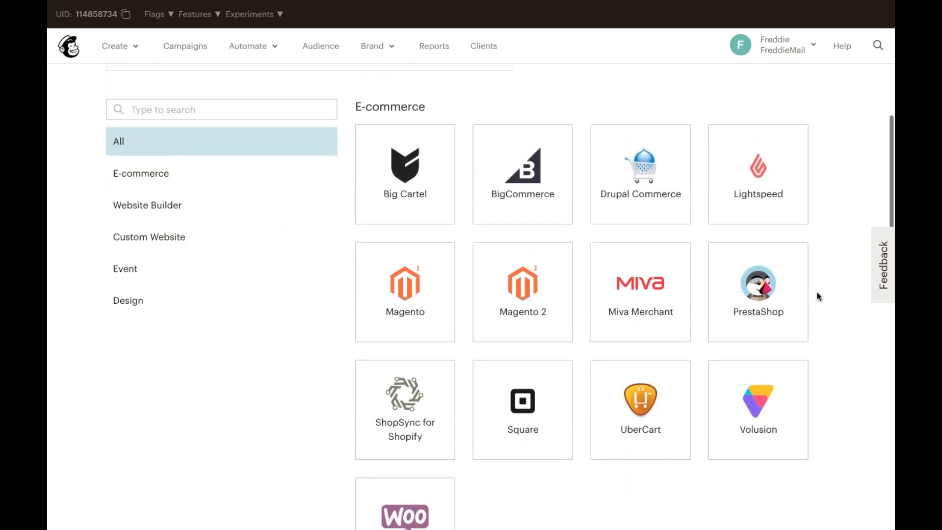
{"action": "scroll", "coordinate": [819, 296], "scroll_direction": "up", "scroll_amount": 1}
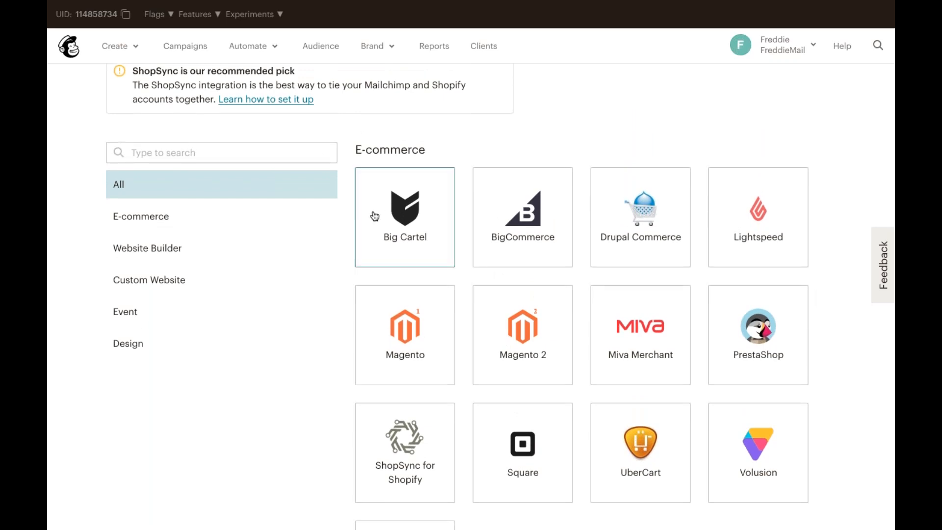
{"action": "left_click", "coordinate": [232, 260]}
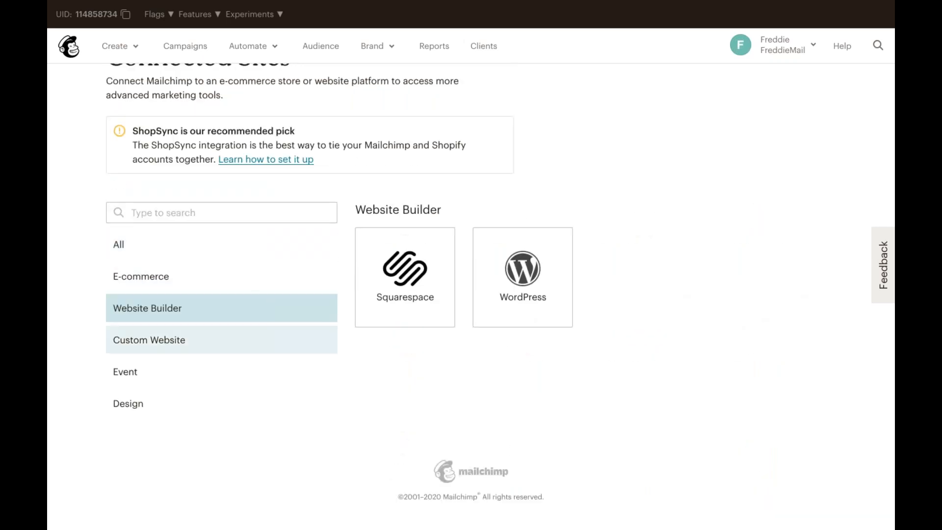
{"action": "left_click", "coordinate": [292, 342]}
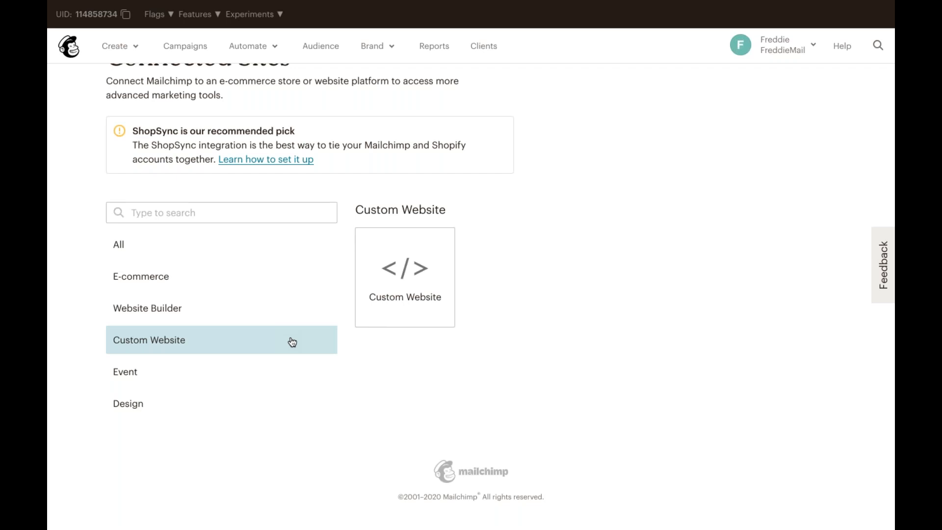
{"action": "scroll", "coordinate": [293, 342], "scroll_direction": "up", "scroll_amount": 1}
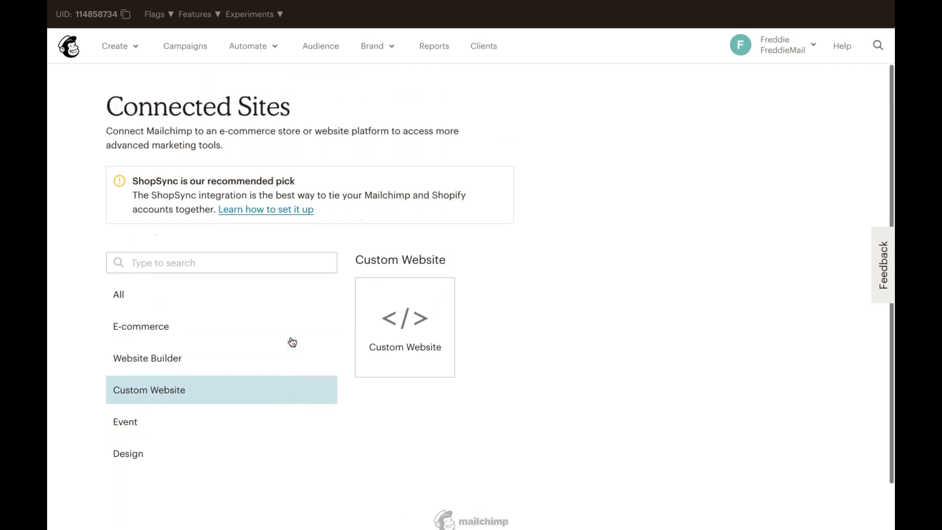
Open the Embedded forms options from the Retail Customers audience's signup forms
{"action": "left_click", "coordinate": [328, 48]}
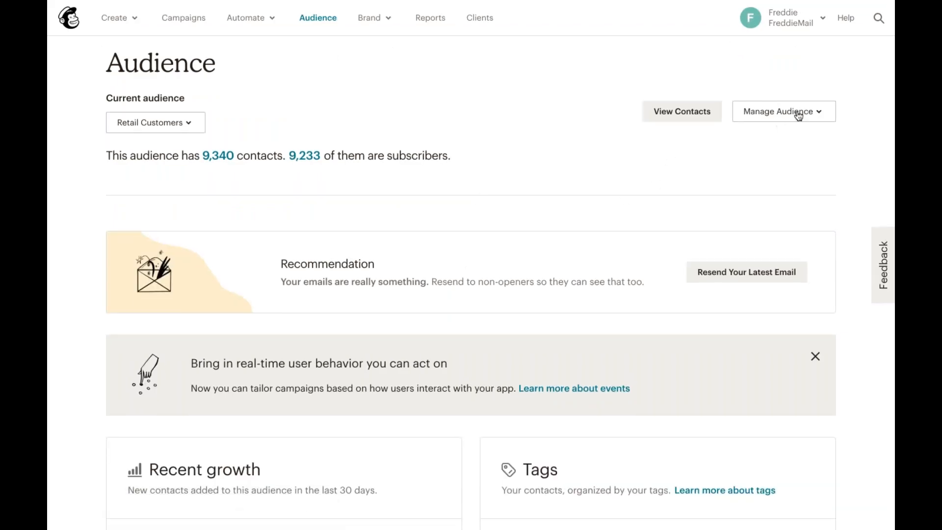
{"action": "left_click", "coordinate": [798, 113]}
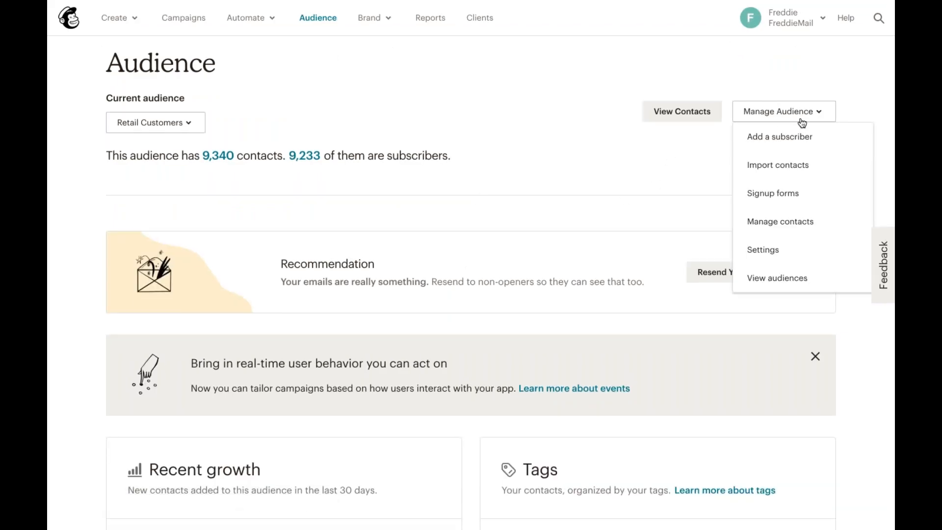
{"action": "left_click", "coordinate": [824, 196]}
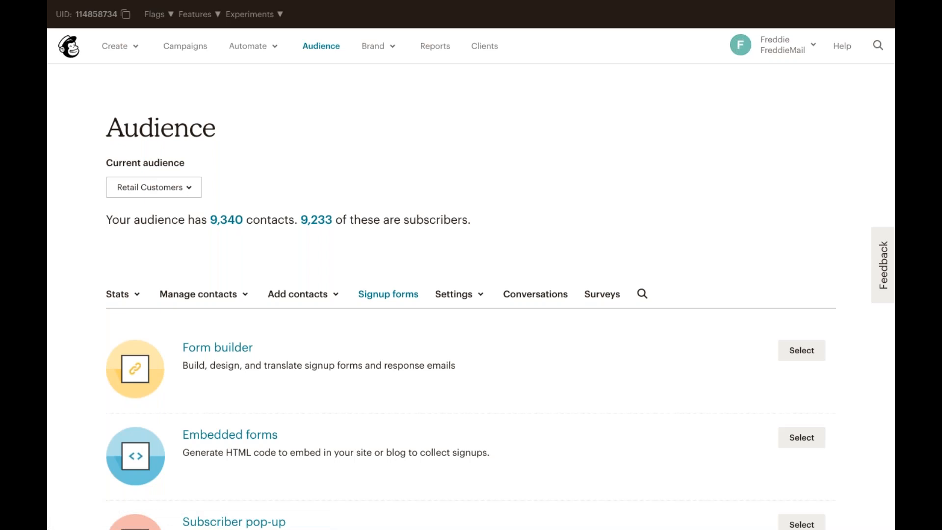
{"action": "left_click", "coordinate": [264, 441]}
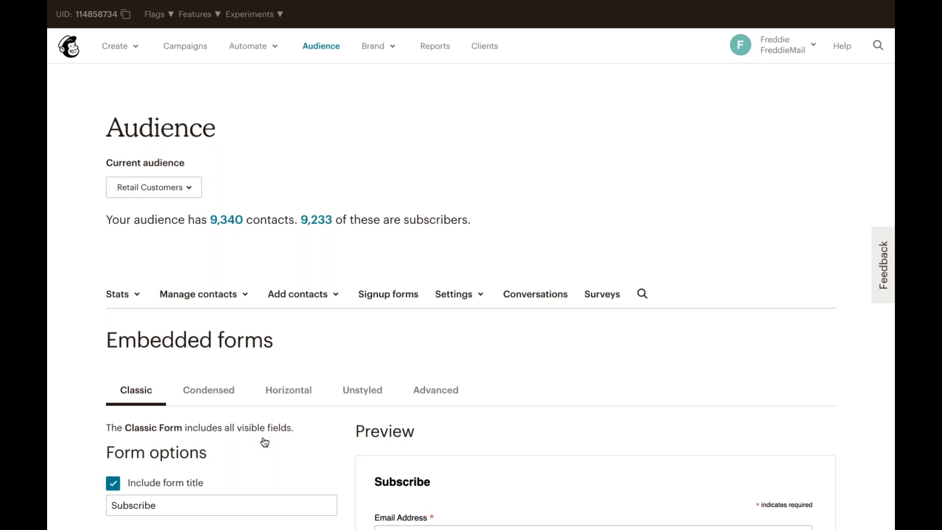
Scroll through the Classic embedded form's options and preview
{"action": "scroll", "coordinate": [225, 407], "scroll_direction": "down", "scroll_amount": 5}
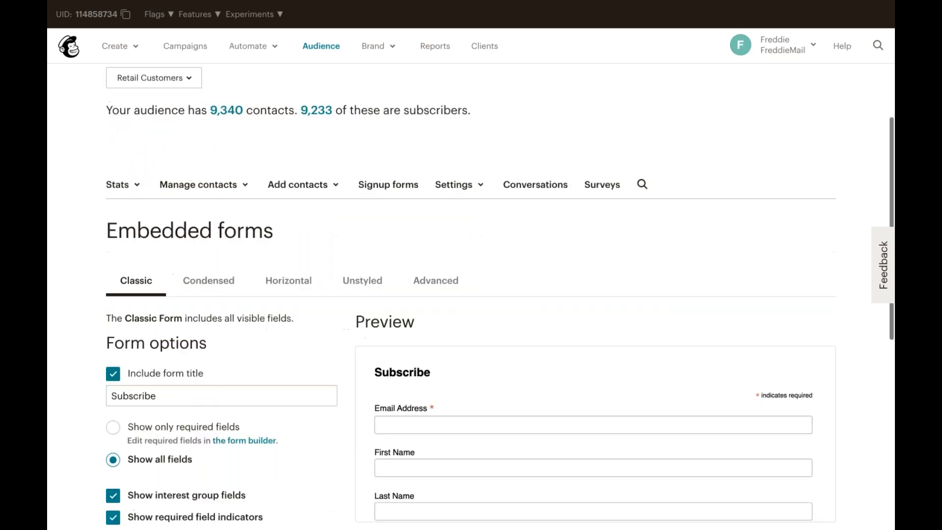
{"action": "scroll", "coordinate": [417, 412], "scroll_direction": "down", "scroll_amount": 5}
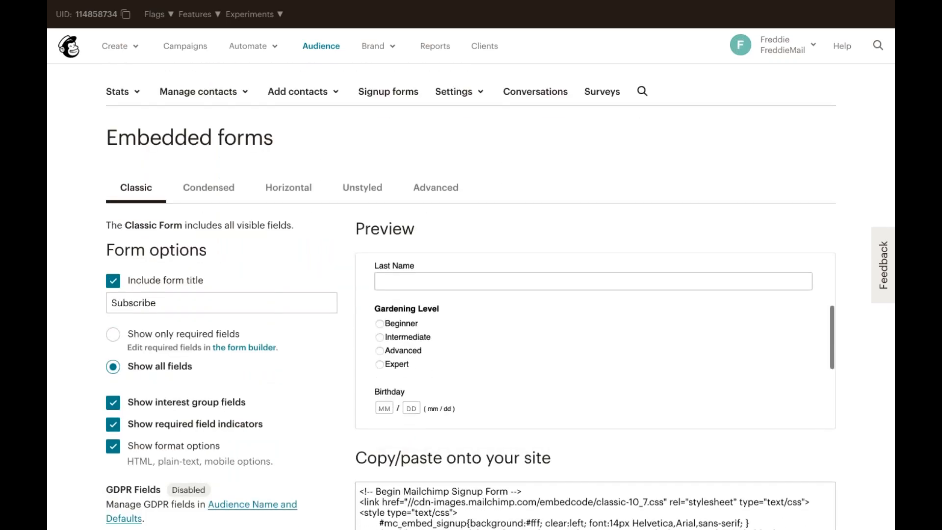
{"action": "scroll", "coordinate": [595, 341], "scroll_direction": "down", "scroll_amount": 2}
{"action": "scroll", "coordinate": [595, 341], "scroll_direction": "up", "scroll_amount": 8}
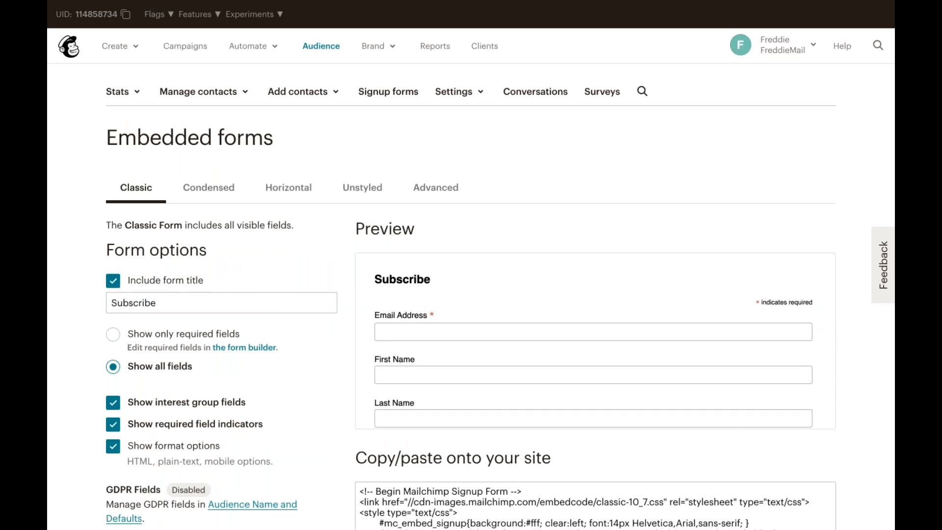
{"action": "scroll", "coordinate": [327, 417], "scroll_direction": "up", "scroll_amount": 2}
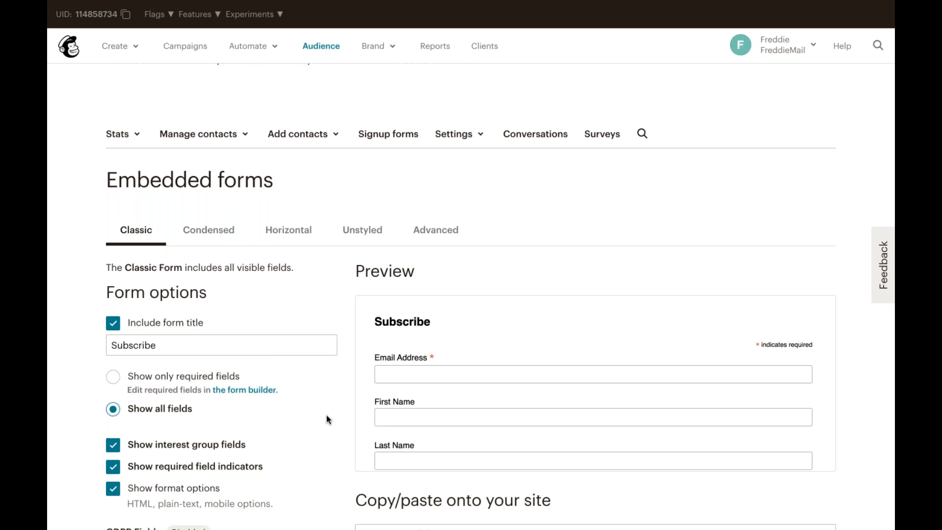
{"action": "scroll", "coordinate": [326, 416], "scroll_direction": "down", "scroll_amount": 5}
{"action": "scroll", "coordinate": [326, 414], "scroll_direction": "up", "scroll_amount": 4}
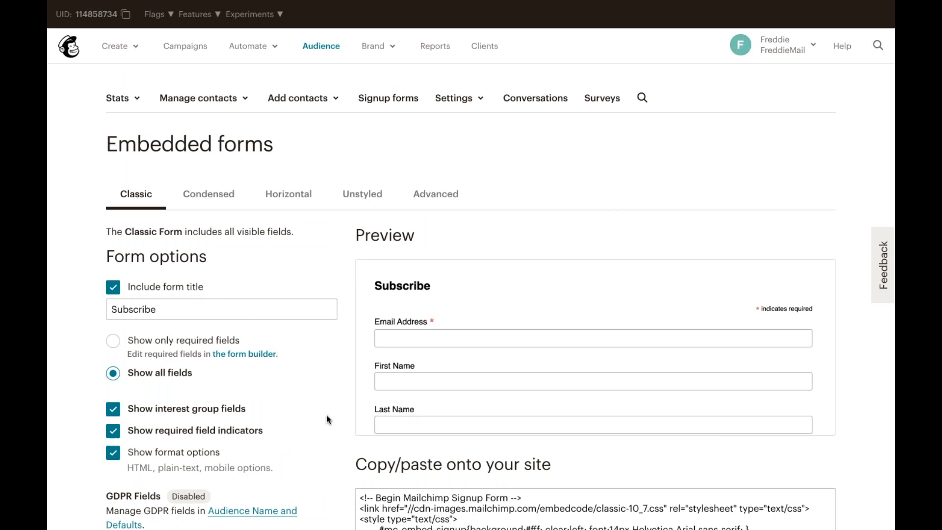
Compare the Condensed, Horizontal and Unstyled embedded form variants and their previews
{"action": "left_click", "coordinate": [211, 202]}
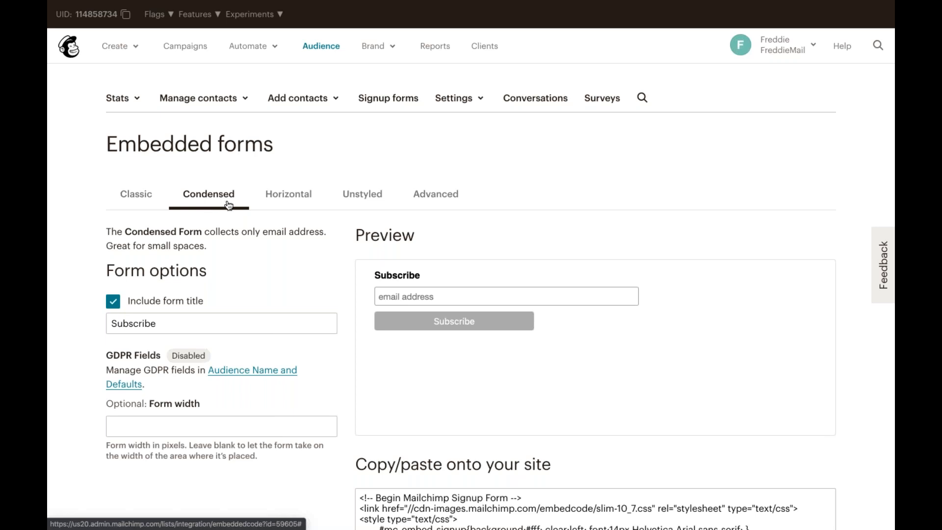
{"action": "left_click", "coordinate": [300, 203]}
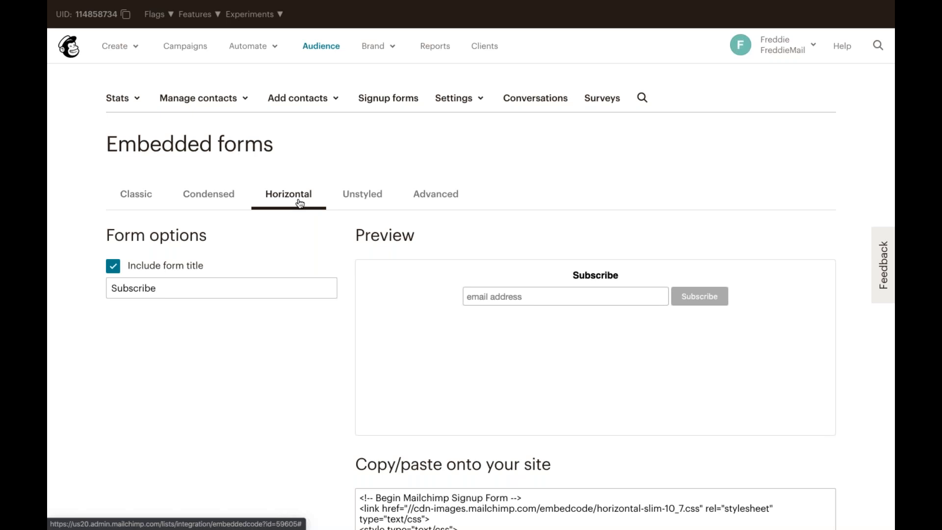
{"action": "left_click", "coordinate": [353, 204]}
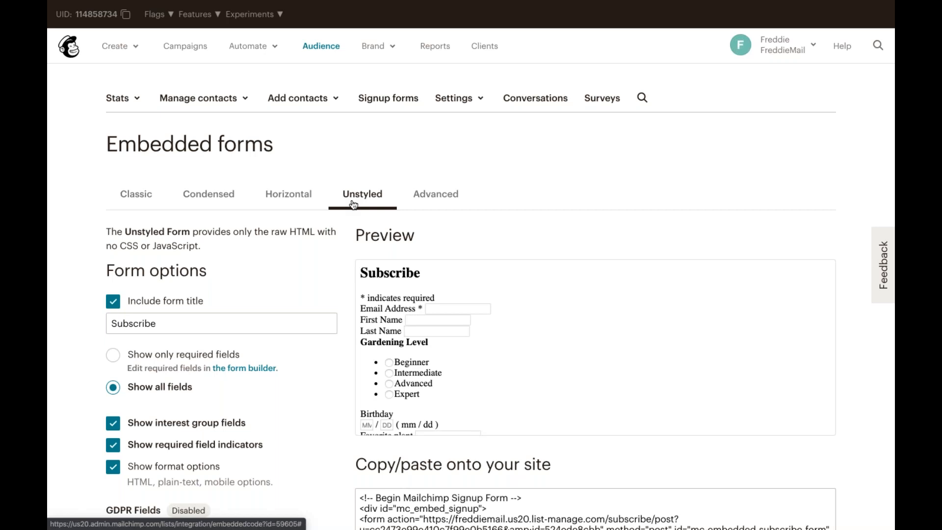
{"action": "scroll", "coordinate": [417, 405], "scroll_direction": "down", "scroll_amount": 3}
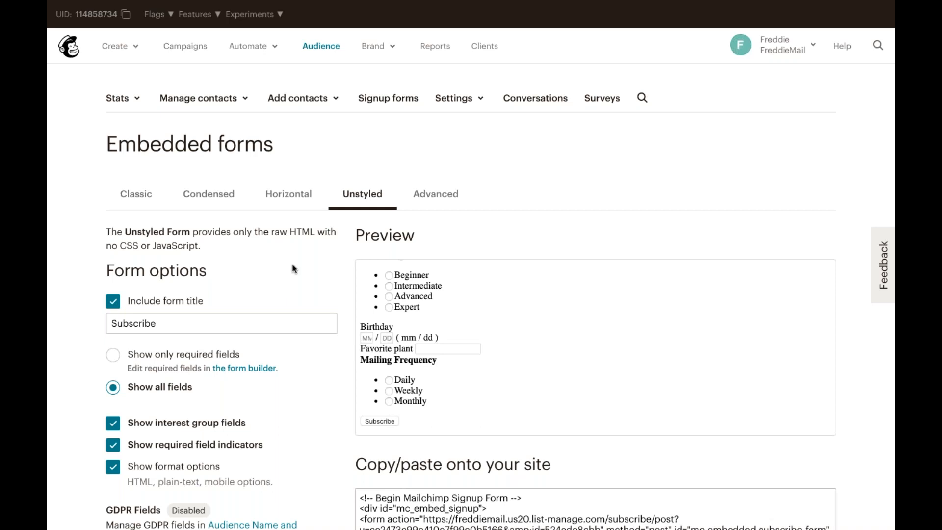
{"action": "scroll", "coordinate": [373, 251], "scroll_direction": "up", "scroll_amount": 3}
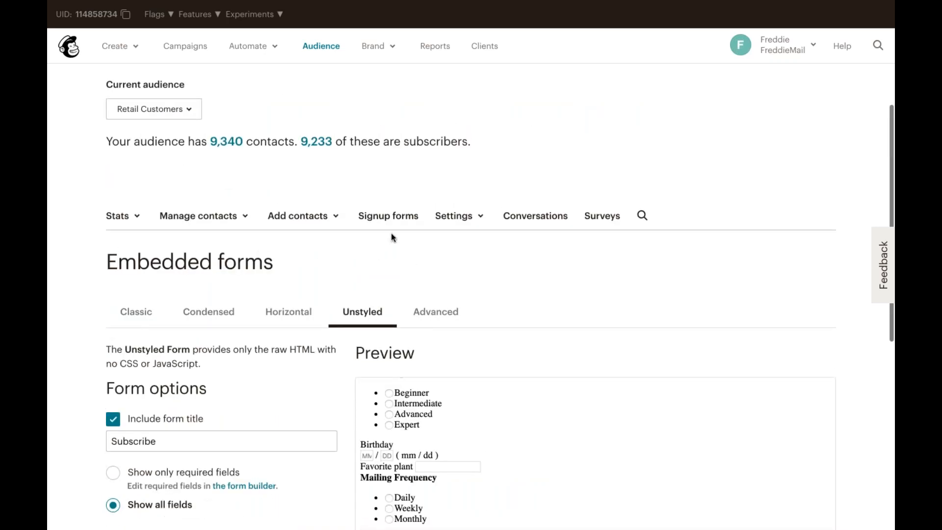
Return to the audience's signup forms and open the Subscriber pop-up designer
{"action": "left_click", "coordinate": [402, 224]}
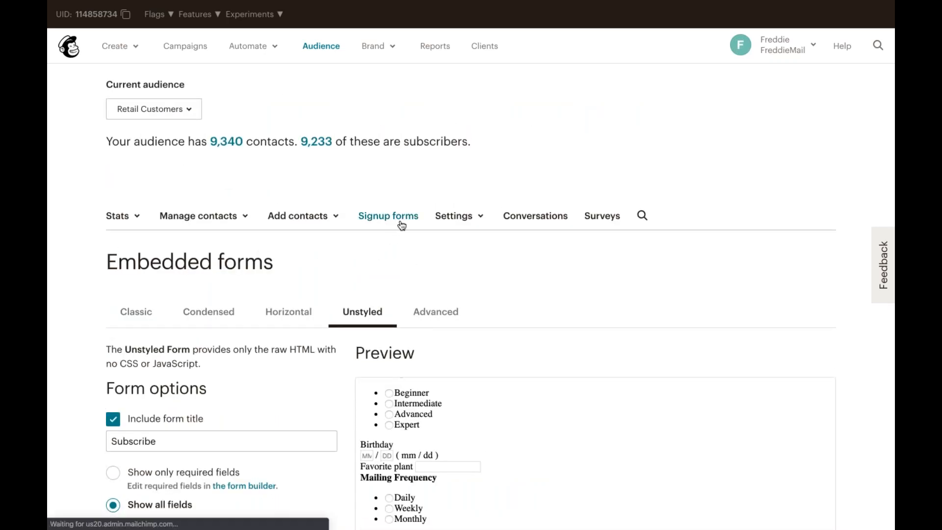
{"action": "scroll", "coordinate": [383, 312], "scroll_direction": "down", "scroll_amount": 3}
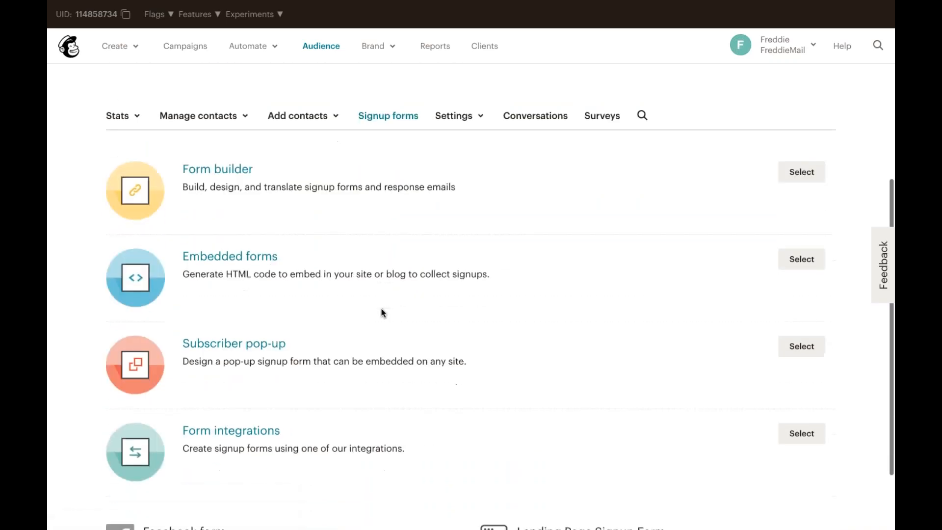
{"action": "left_click", "coordinate": [267, 351]}
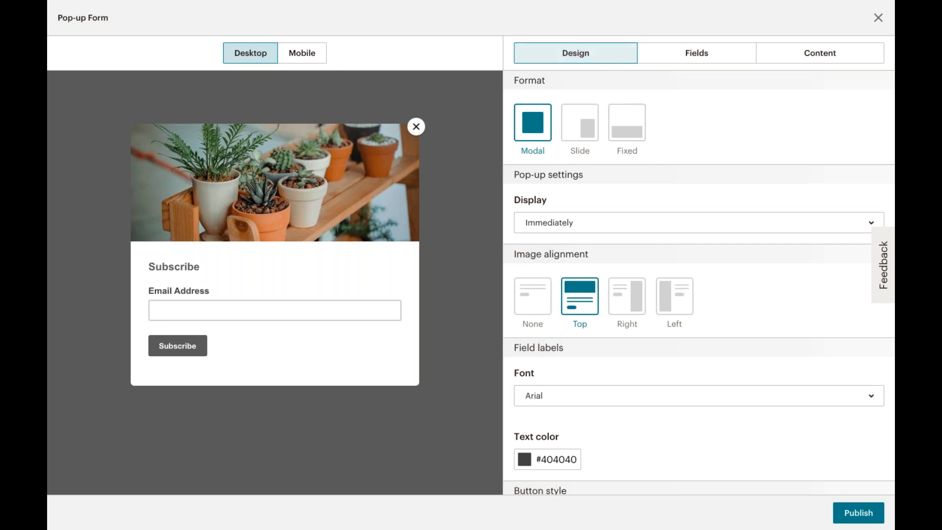
Browse the pop-up editor's Fields and Content sections before returning to Design
{"action": "left_click", "coordinate": [748, 63]}
{"action": "left_click", "coordinate": [779, 65]}
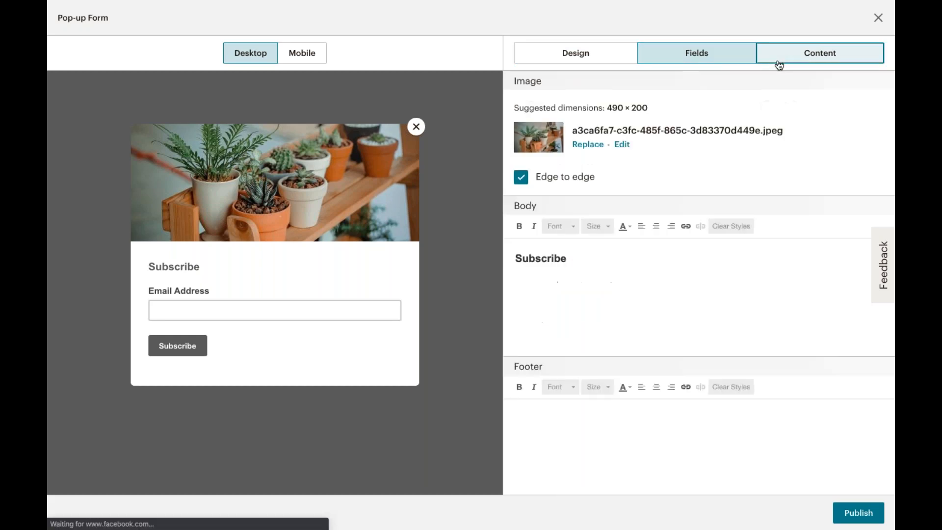
{"action": "left_click", "coordinate": [623, 57]}
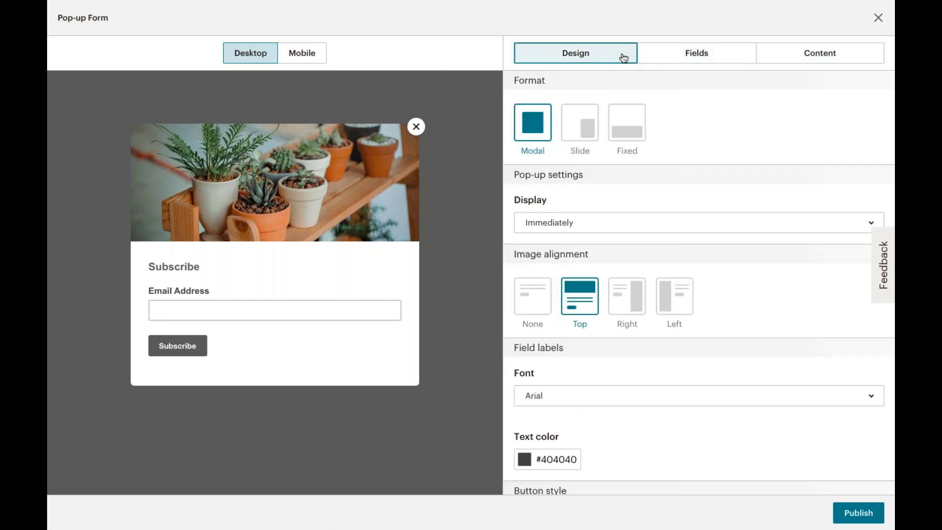
Try the Slide and Fixed pop-up formats, then switch back to Modal
{"action": "left_click", "coordinate": [588, 127]}
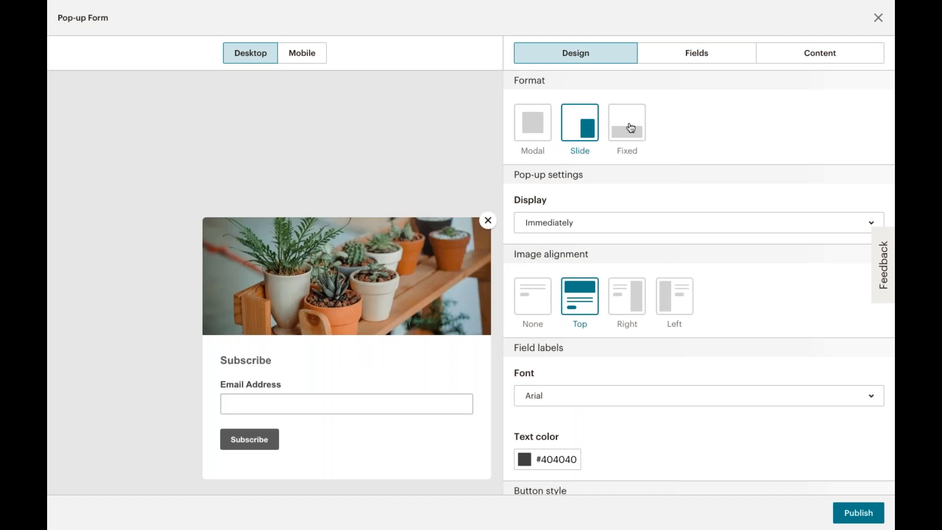
{"action": "left_click", "coordinate": [631, 128]}
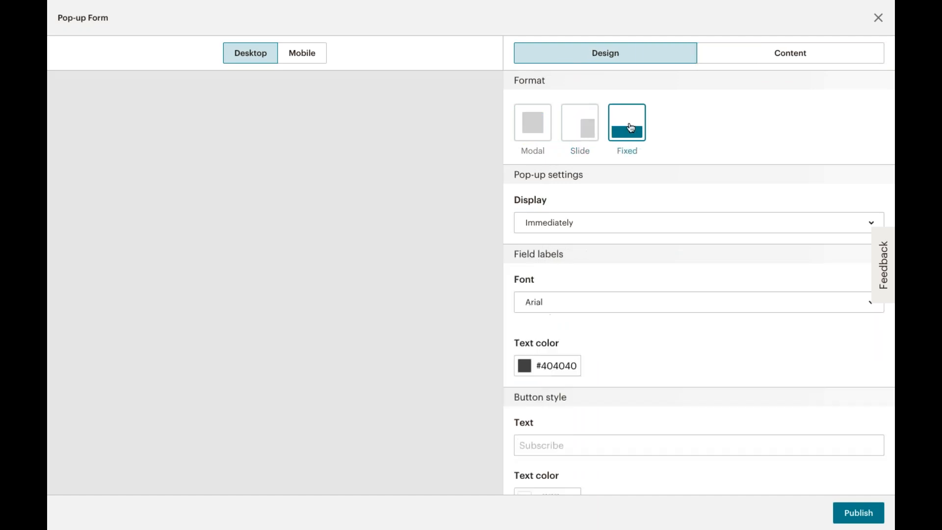
{"action": "left_click", "coordinate": [534, 137]}
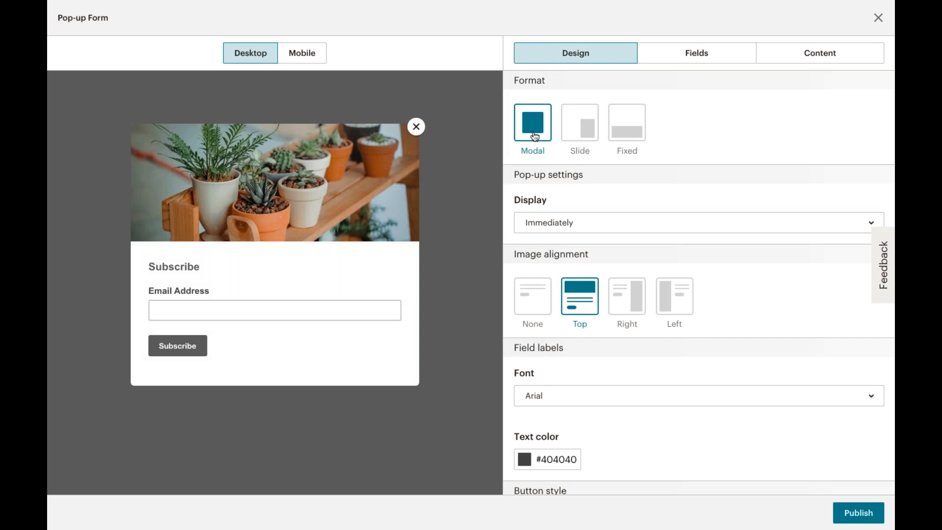
Set the pop-up to display After 5 seconds
{"action": "scroll", "coordinate": [612, 258], "scroll_direction": "down", "scroll_amount": 3}
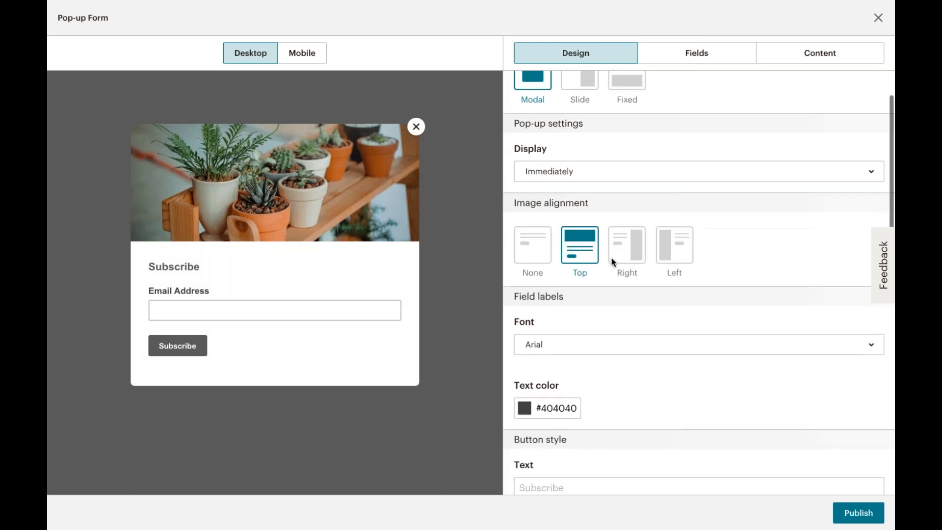
{"action": "scroll", "coordinate": [612, 257], "scroll_direction": "down", "scroll_amount": 1}
{"action": "scroll", "coordinate": [700, 283], "scroll_direction": "down", "scroll_amount": 2}
{"action": "scroll", "coordinate": [699, 283], "scroll_direction": "up", "scroll_amount": 4}
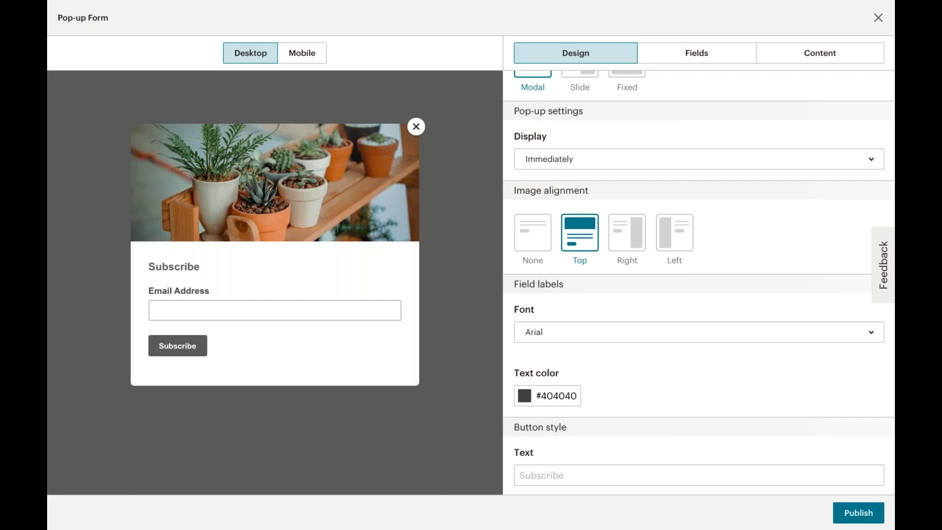
{"action": "left_click", "coordinate": [617, 168]}
{"action": "left_click", "coordinate": [612, 217]}
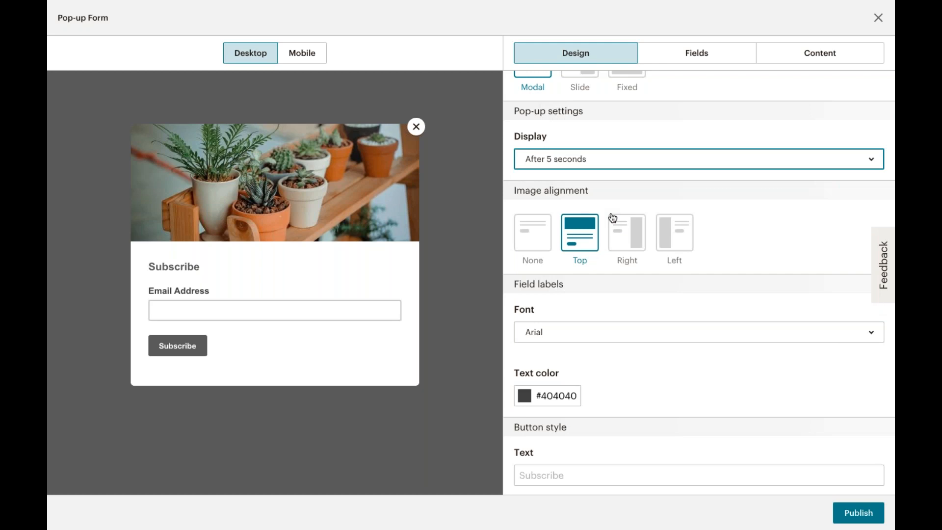
Set the pop-up button's background color to #e29292
{"action": "scroll", "coordinate": [613, 217], "scroll_direction": "down", "scroll_amount": 5}
{"action": "scroll", "coordinate": [699, 283], "scroll_direction": "down", "scroll_amount": 2}
{"action": "scroll", "coordinate": [699, 282], "scroll_direction": "up", "scroll_amount": 8}
{"action": "scroll", "coordinate": [699, 283], "scroll_direction": "down", "scroll_amount": 3}
{"action": "scroll", "coordinate": [699, 283], "scroll_direction": "down", "scroll_amount": 6}
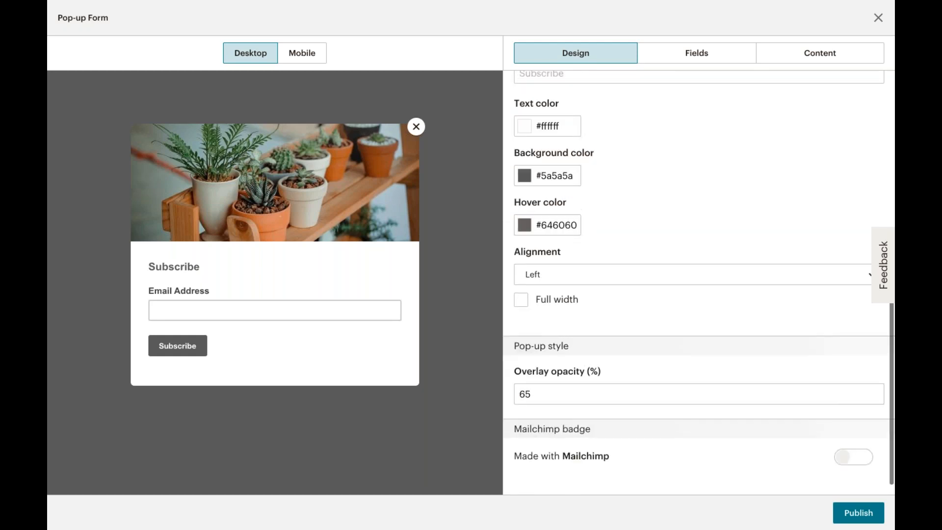
{"action": "scroll", "coordinate": [699, 283], "scroll_direction": "down", "scroll_amount": 1}
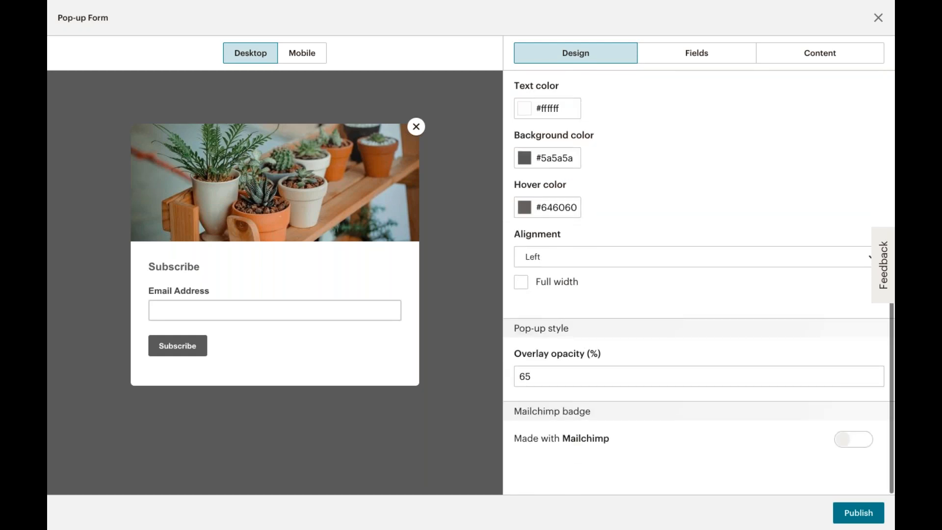
{"action": "left_click", "coordinate": [567, 164]}
{"action": "left_click", "coordinate": [608, 122]}
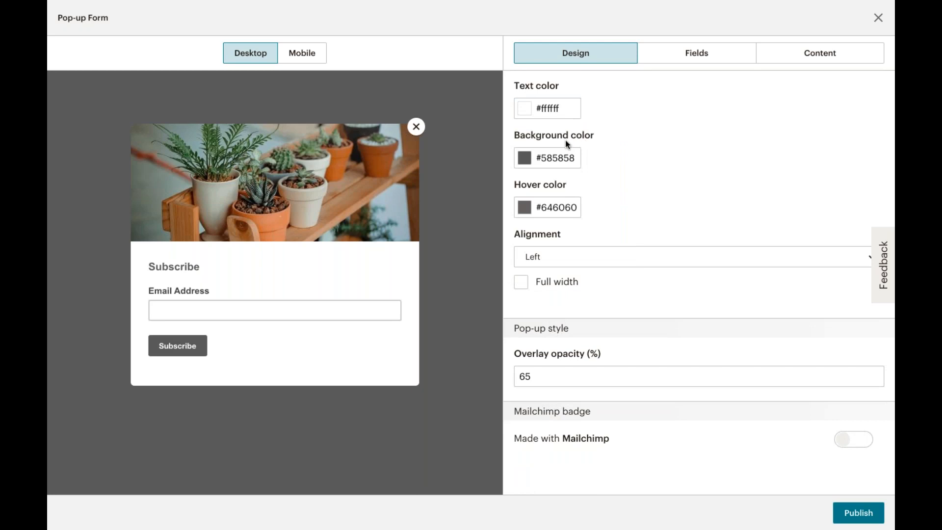
{"action": "double_click", "coordinate": [552, 152]}
{"action": "left_click", "coordinate": [603, 115]}
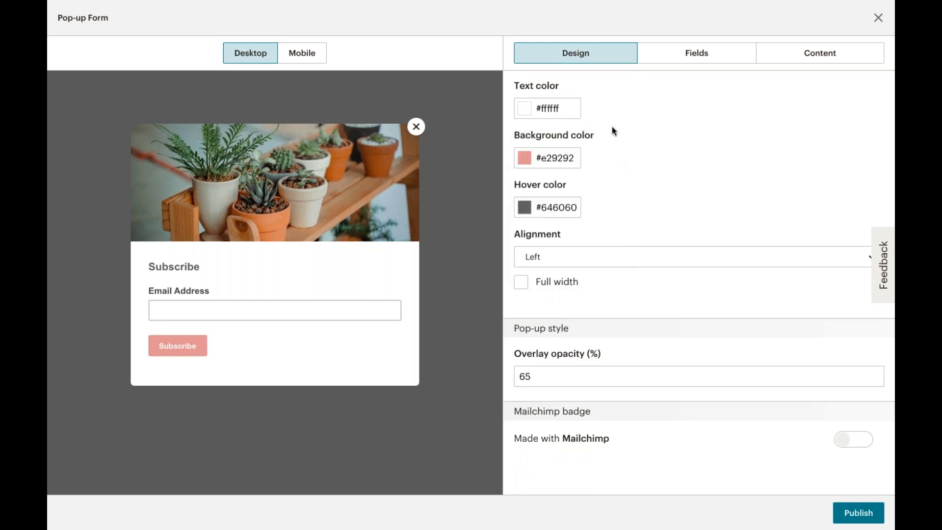
Add the First Name and Gardening Level fields to the pop-up form
{"action": "scroll", "coordinate": [613, 130], "scroll_direction": "up", "scroll_amount": 4}
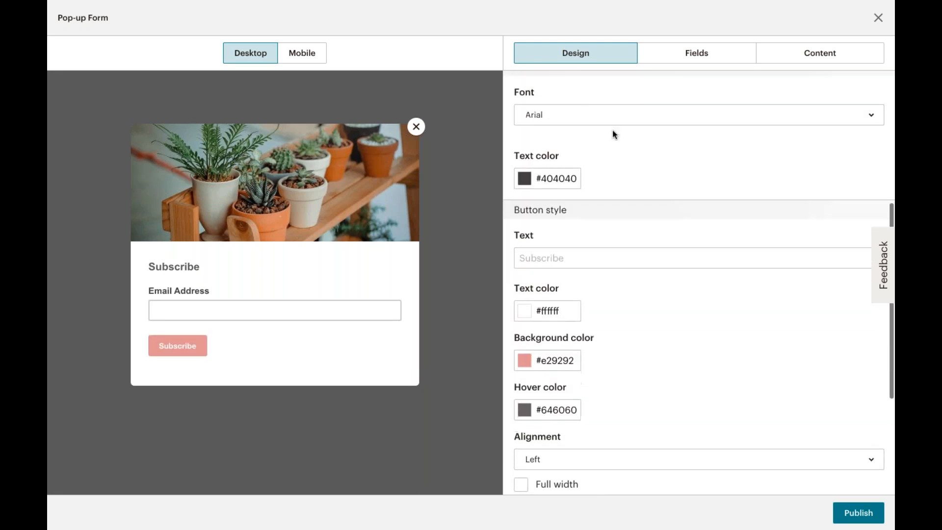
{"action": "scroll", "coordinate": [612, 130], "scroll_direction": "up", "scroll_amount": 3}
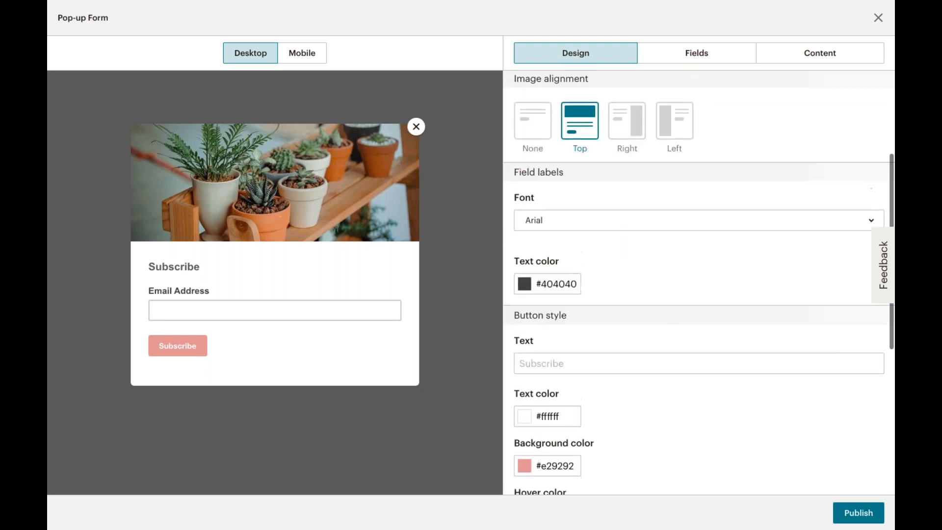
{"action": "left_click", "coordinate": [673, 61]}
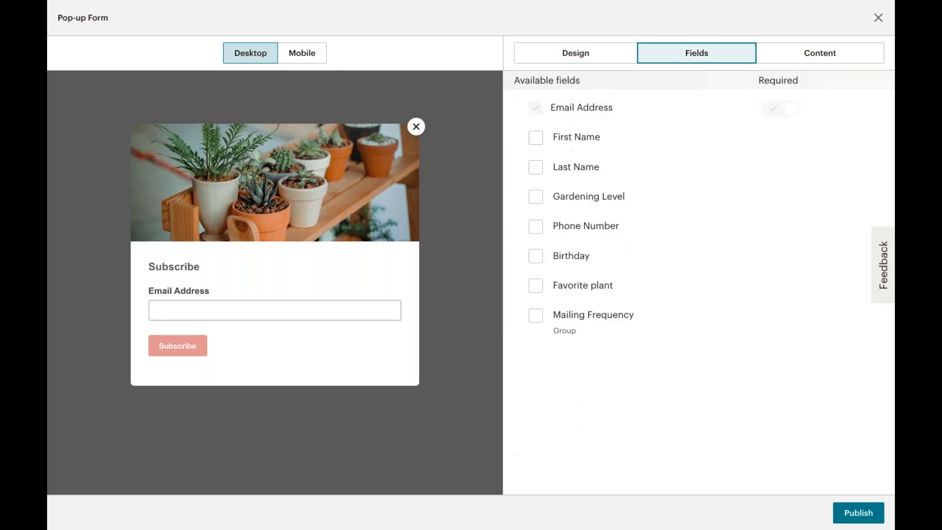
{"action": "left_click", "coordinate": [535, 139]}
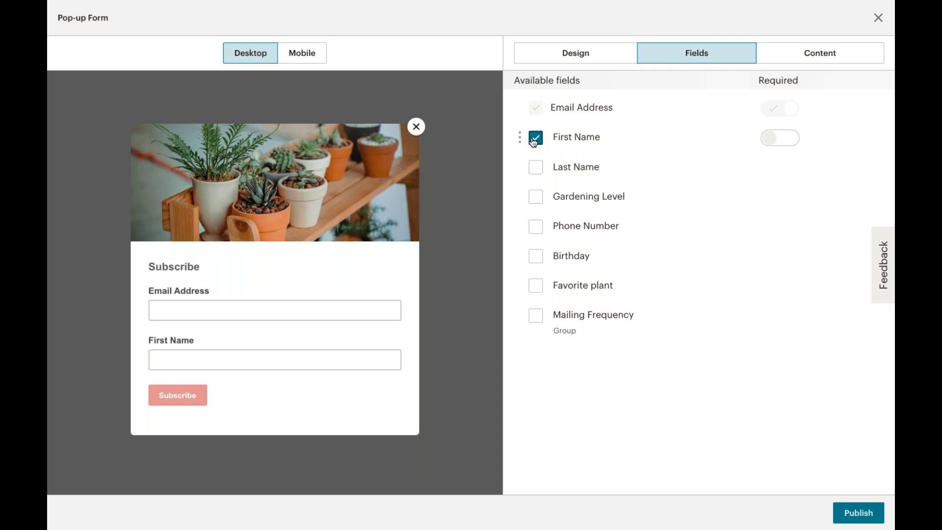
{"action": "left_click", "coordinate": [536, 197]}
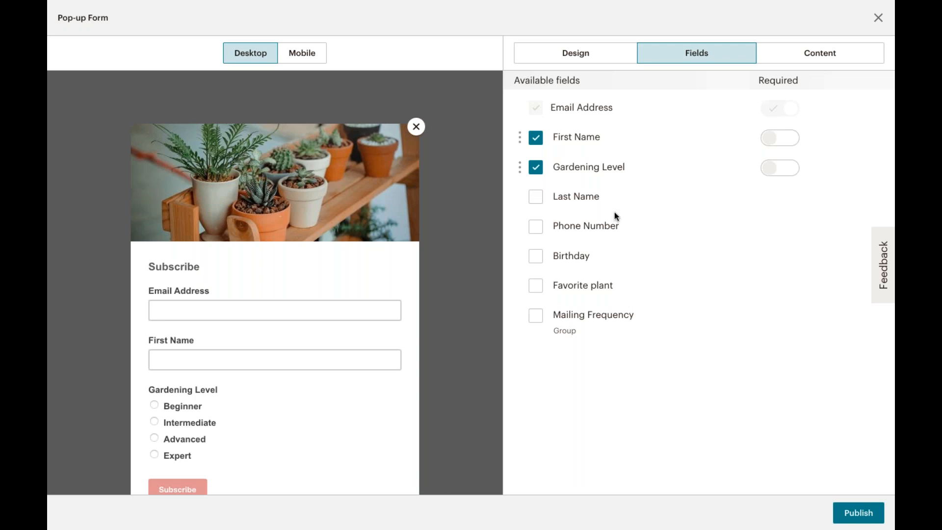
{"action": "left_click", "coordinate": [791, 143]}
Replace the pop-up image with the potted plants shelf photo pexels-photo-793012.jpeg from My Files
{"action": "left_click", "coordinate": [810, 55]}
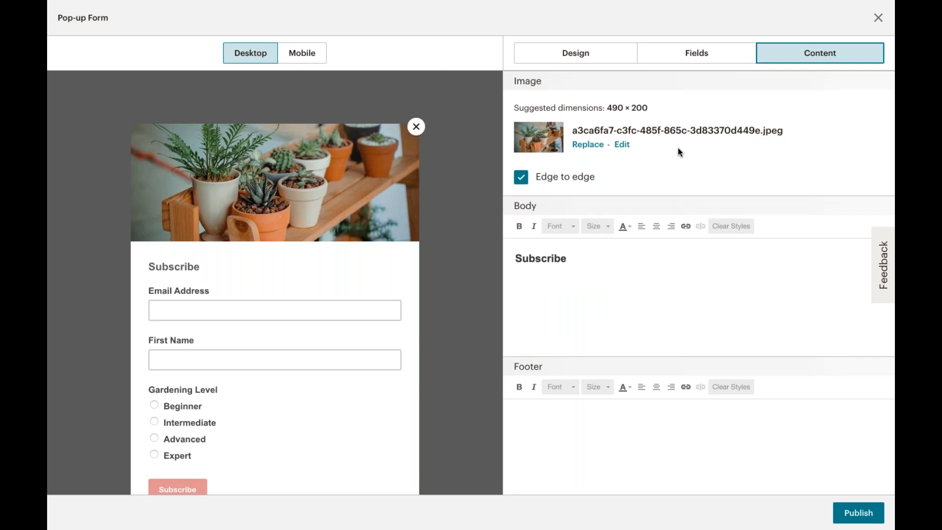
{"action": "left_click", "coordinate": [597, 146]}
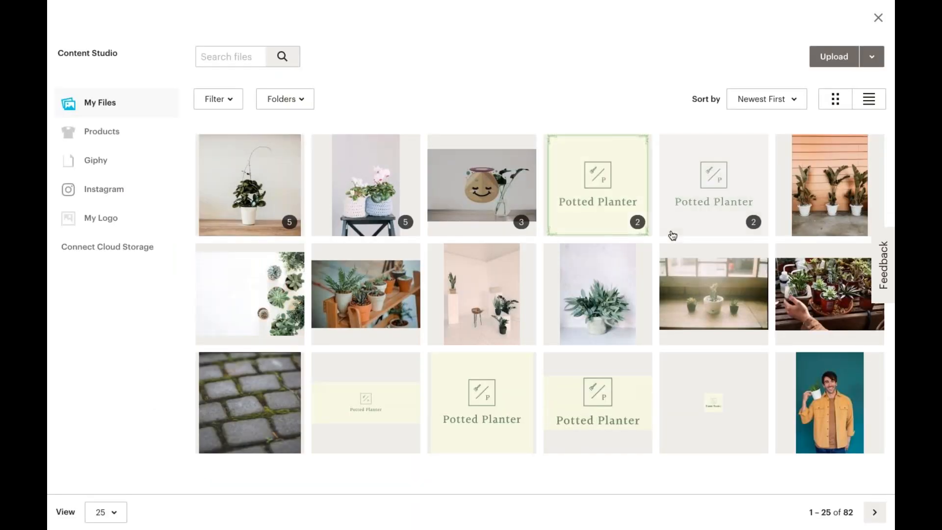
{"action": "left_click", "coordinate": [391, 267]}
{"action": "left_click", "coordinate": [859, 57]}
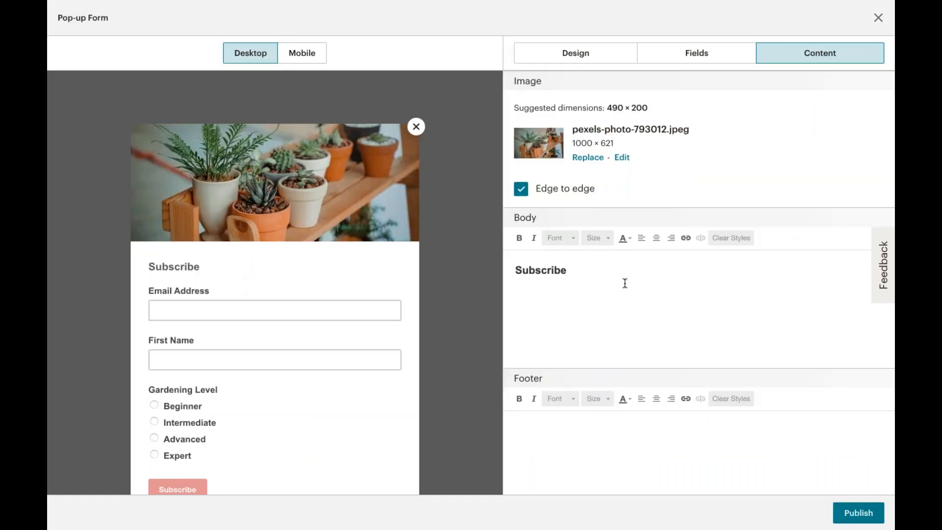
Change the pop-up body heading to "Subscribe for 20% off your first purchase!"
{"action": "triple_click", "coordinate": [612, 282]}
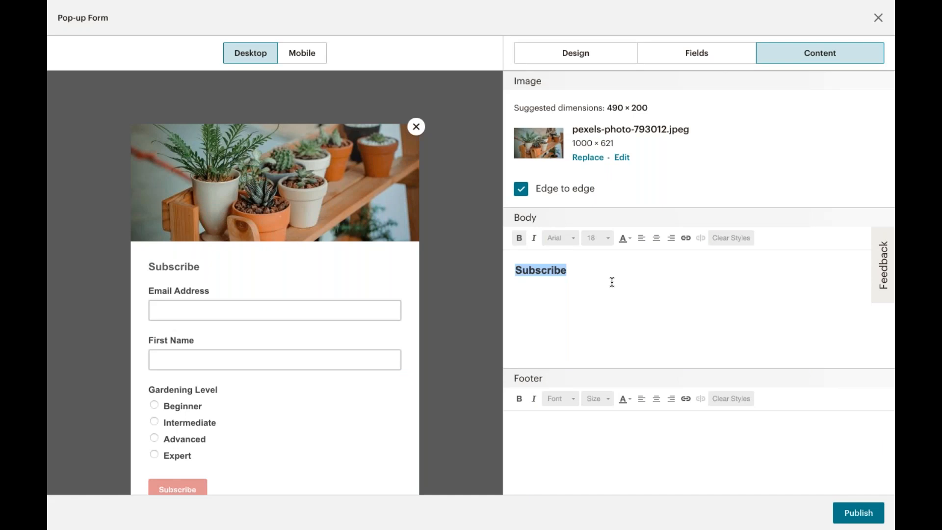
{"action": "left_click", "coordinate": [611, 282]}
{"action": "type", "text": "for 20"}
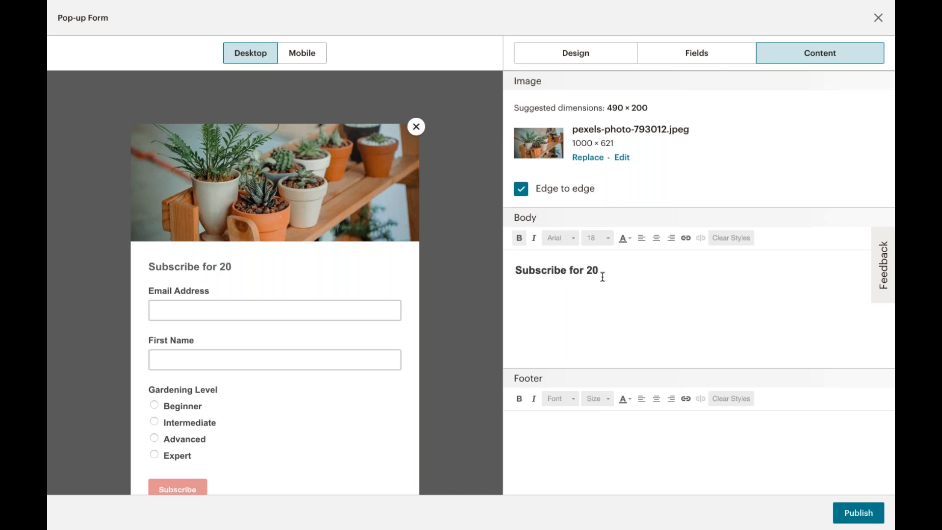
{"action": "type", "text": "% off your fur"}
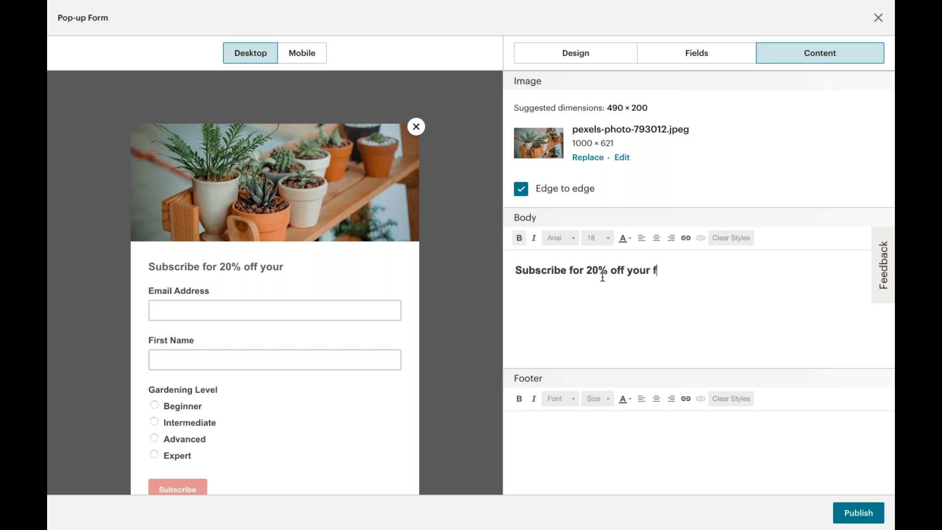
{"action": "key", "text": "BackSpace"}
{"action": "key", "text": "BackSpace"}
{"action": "type", "text": "irst purchase!"}
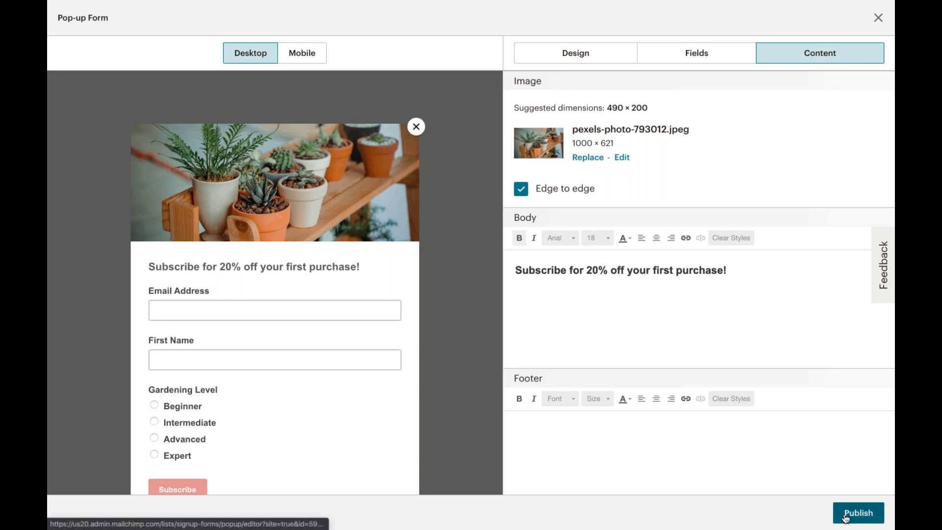
Publish the pop-up form to the site
{"action": "scroll", "coordinate": [815, 441], "scroll_direction": "down", "scroll_amount": 4}
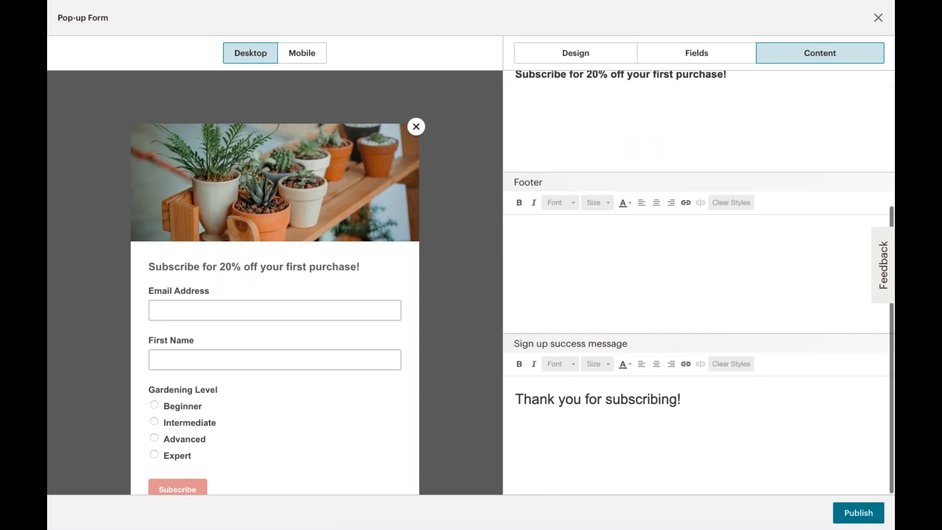
{"action": "left_click", "coordinate": [852, 519]}
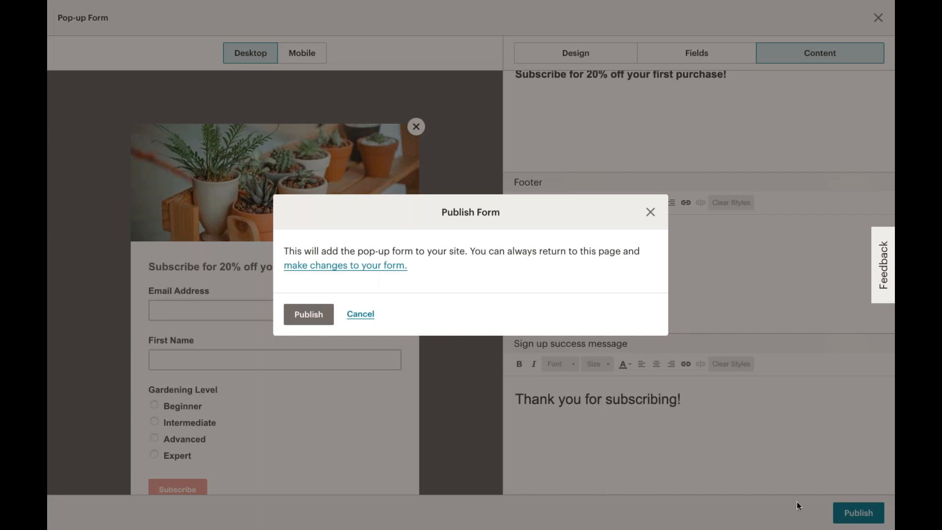
{"action": "left_click", "coordinate": [301, 312]}
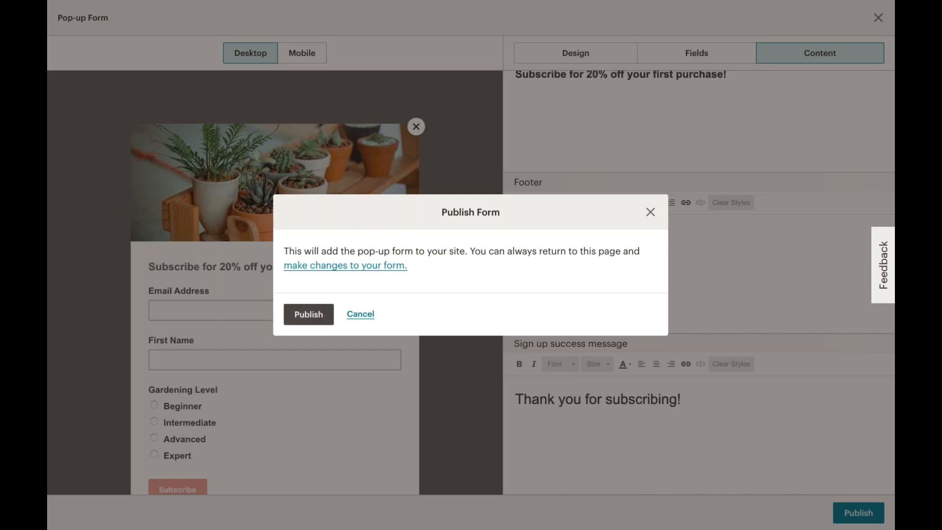